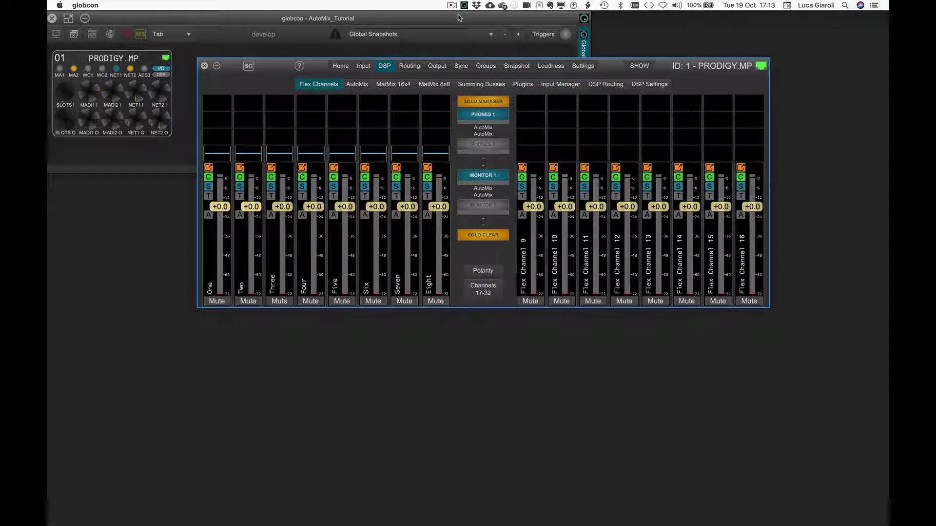
# Step: Check the AutoMix and licence pages, then put channels One and Two into Automix 1 and 4
pyautogui.click(368, 84)
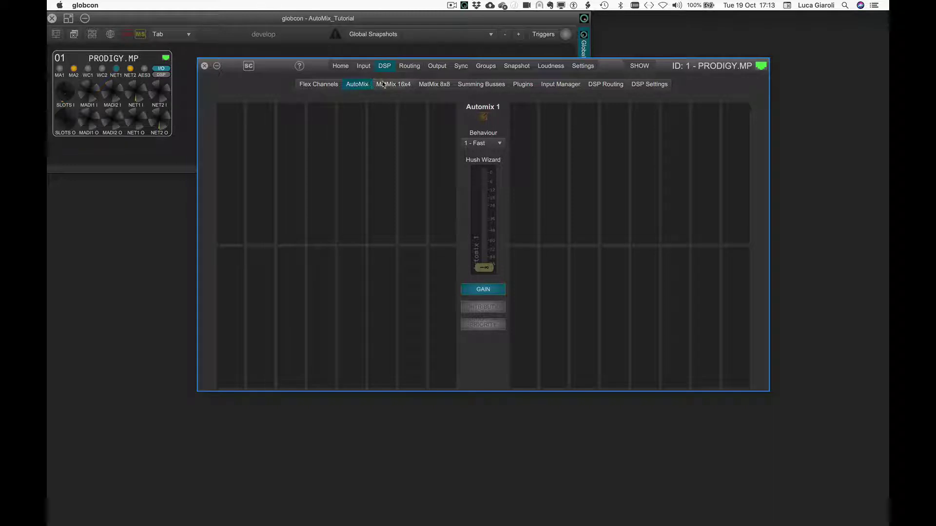
pyautogui.click(577, 68)
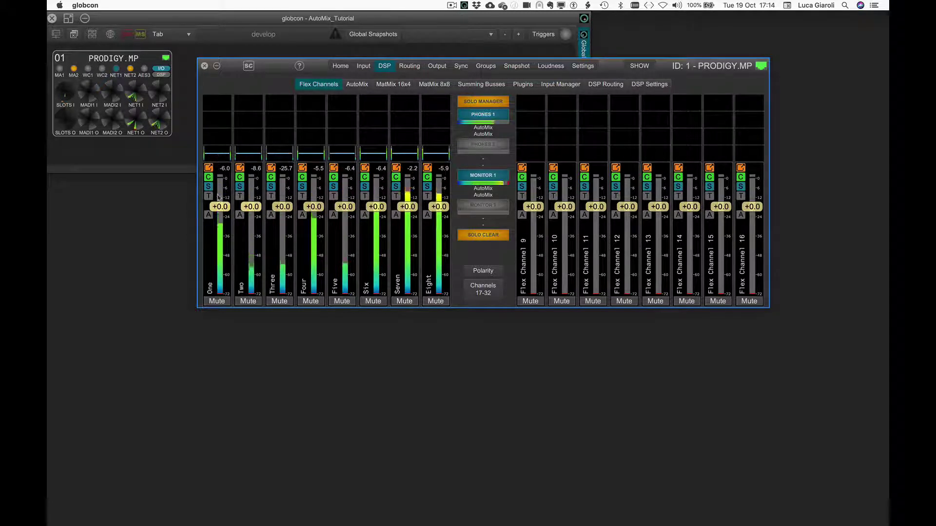
pyautogui.click(208, 215)
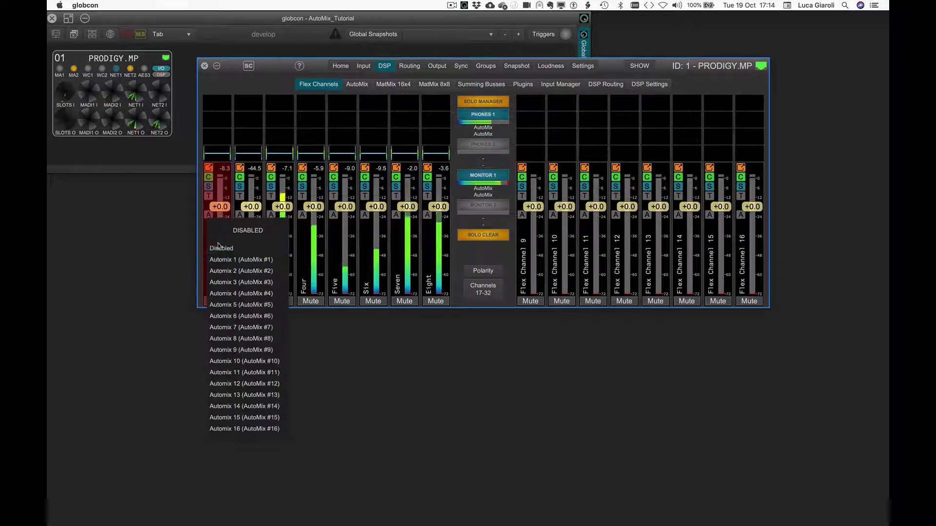
pyautogui.click(219, 259)
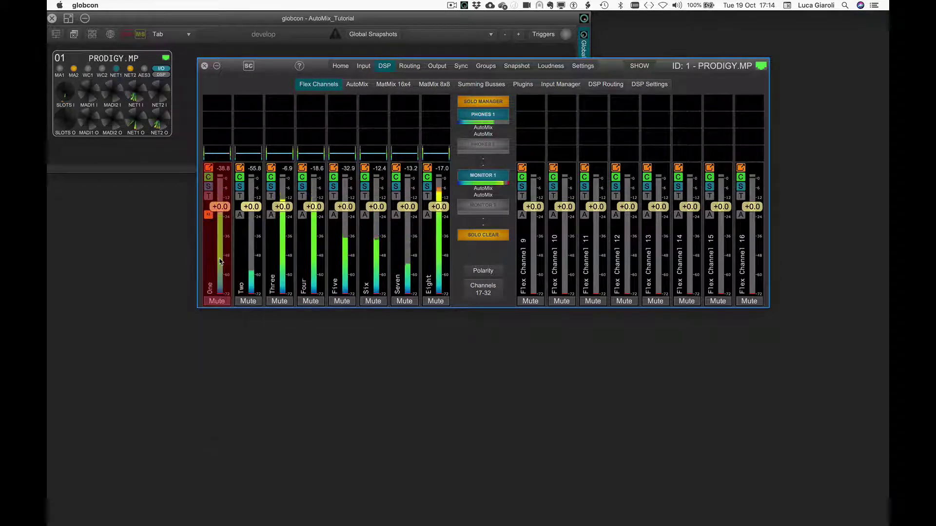
pyautogui.click(240, 215)
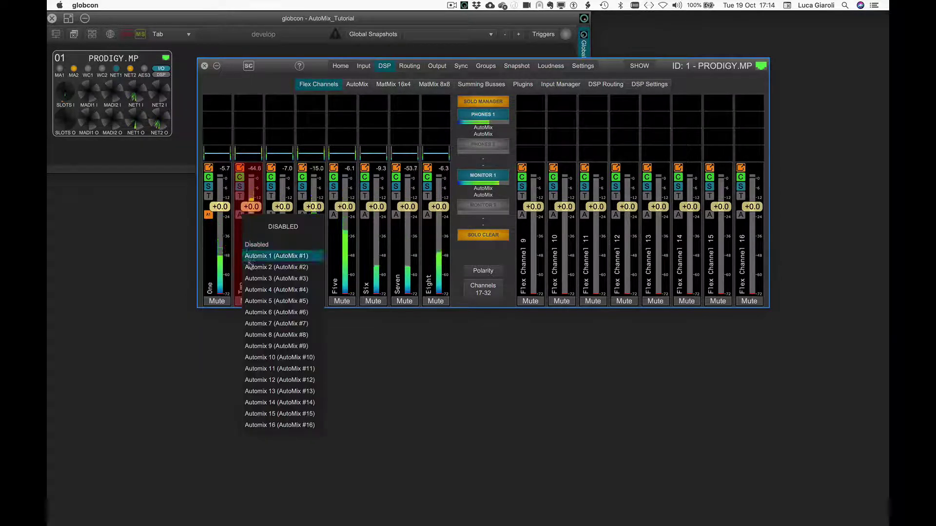
pyautogui.click(253, 290)
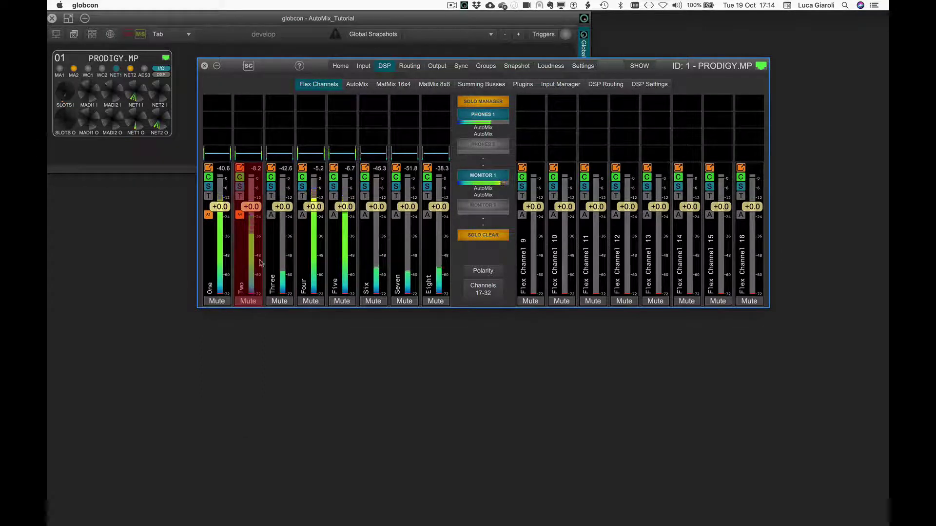
# Step: Put channels Three and Four into Automix 2 and 7, and show channels 17–32
pyautogui.click(271, 214)
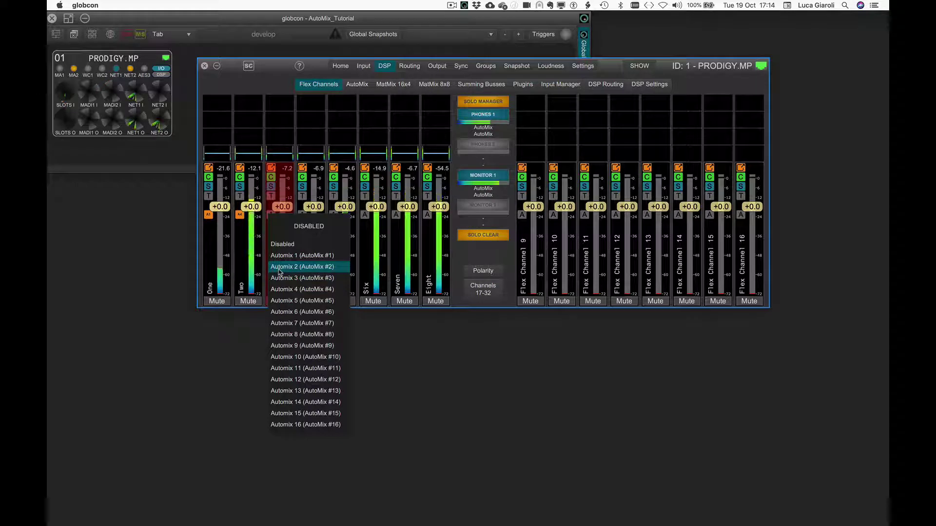
pyautogui.click(280, 268)
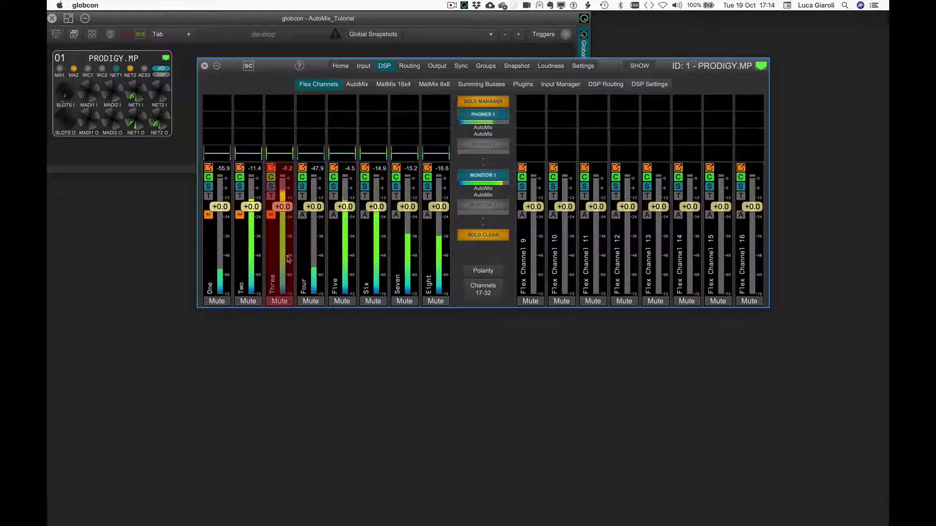
pyautogui.click(302, 215)
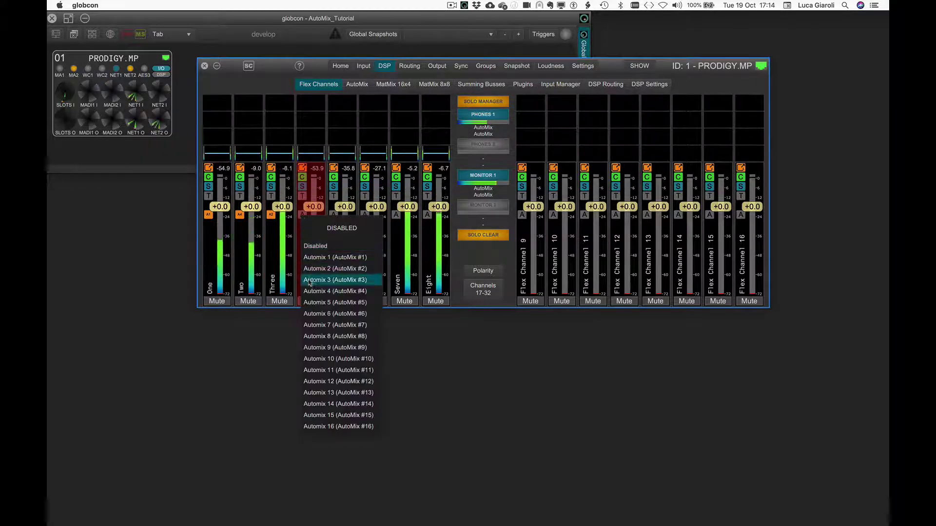
pyautogui.click(311, 326)
pyautogui.click(487, 290)
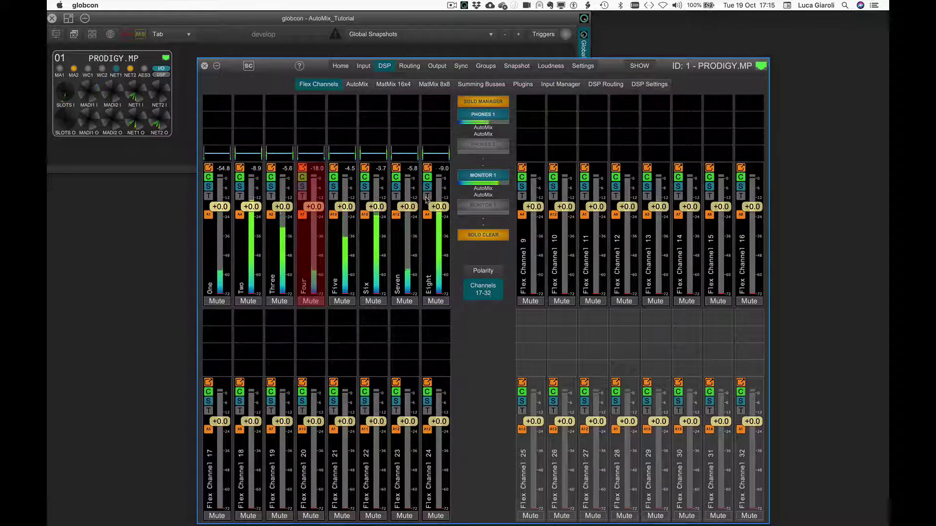
# Step: On the AutoMix page, inspect the member channels of the first eight groups
pyautogui.click(356, 85)
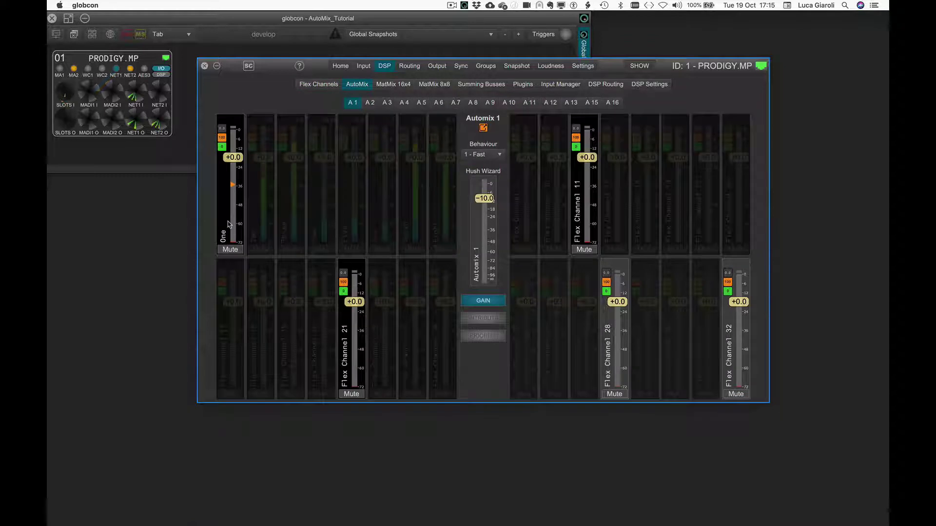
pyautogui.click(253, 225)
pyautogui.click(290, 225)
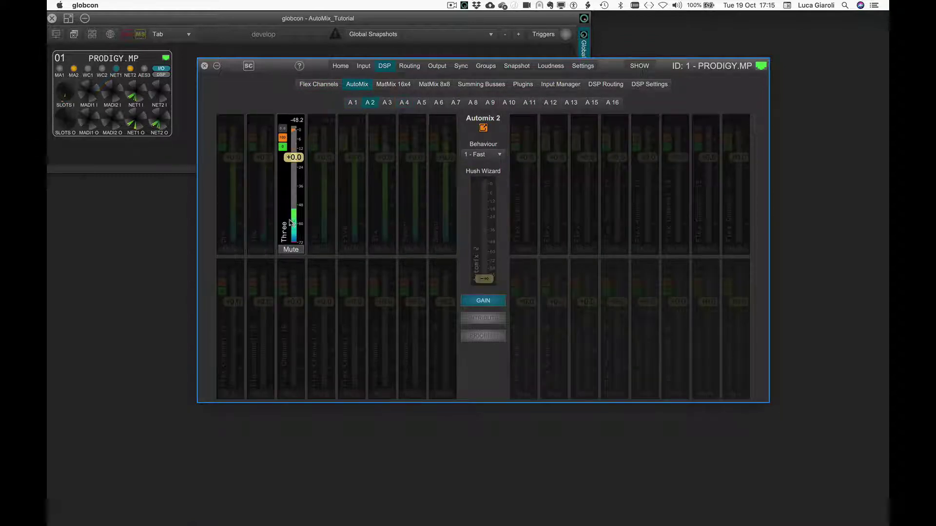
pyautogui.click(330, 225)
pyautogui.click(355, 225)
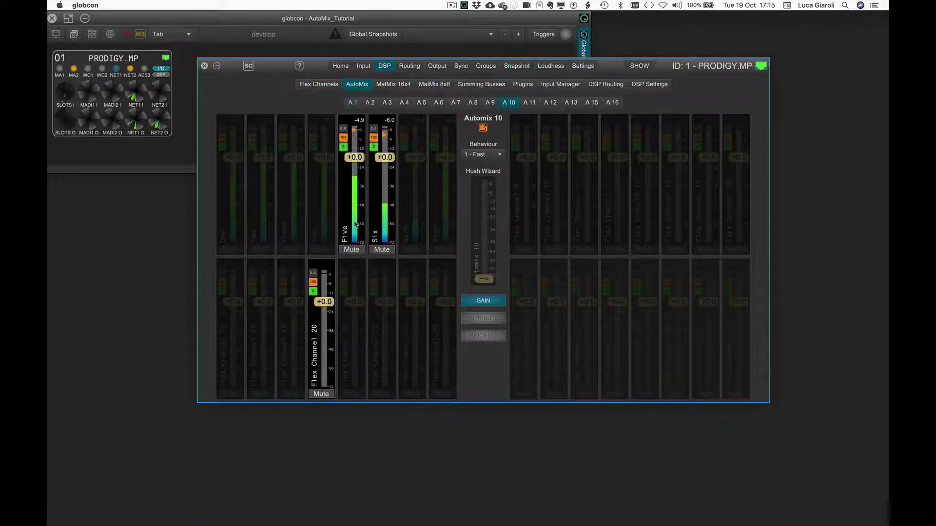
pyautogui.click(403, 224)
pyautogui.click(449, 225)
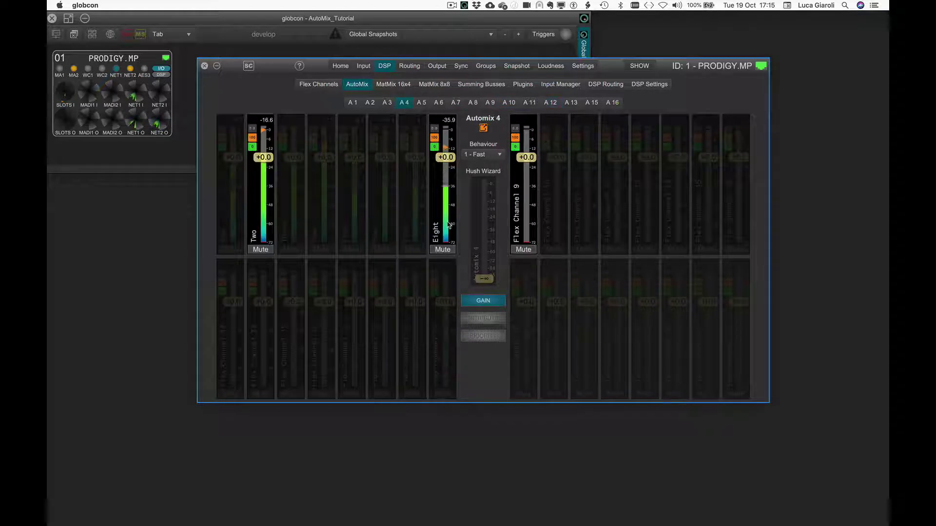
# Step: Inspect AutoMix groups 9–16, noting Flex Channel 18 in group 9 and 29–30 in group 15
pyautogui.click(490, 103)
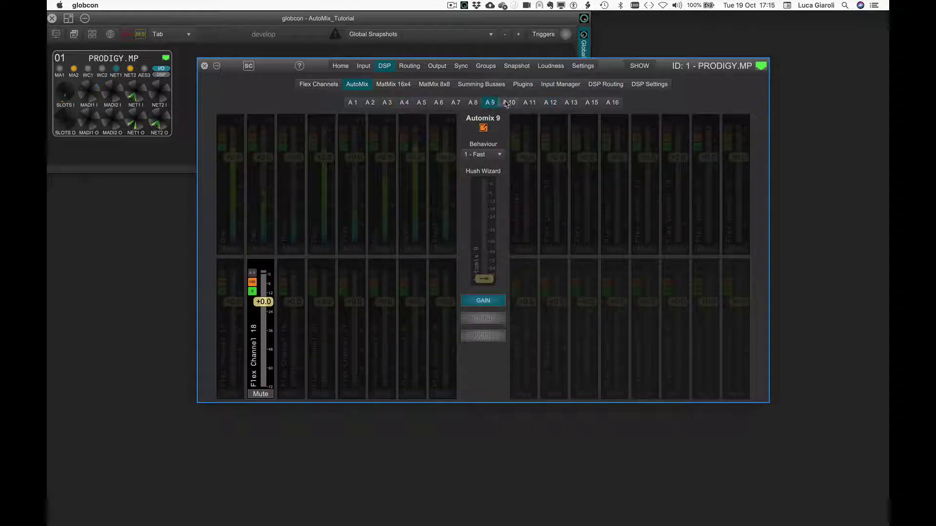
pyautogui.click(507, 103)
pyautogui.click(529, 103)
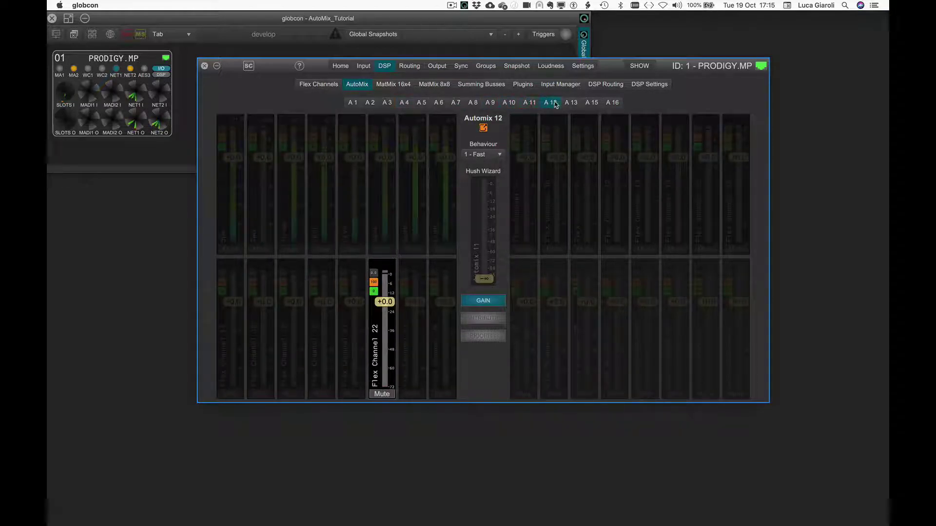
pyautogui.click(551, 103)
pyautogui.click(571, 103)
pyautogui.click(591, 104)
pyautogui.click(612, 103)
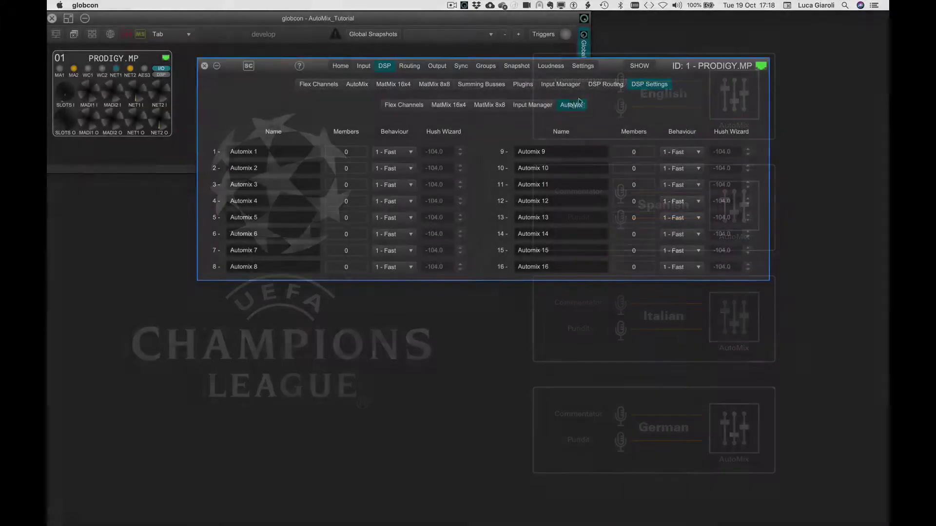
# Step: Enter English, Spanish, Italian and German as the names of AutoMix groups 1–4
pyautogui.click(273, 152)
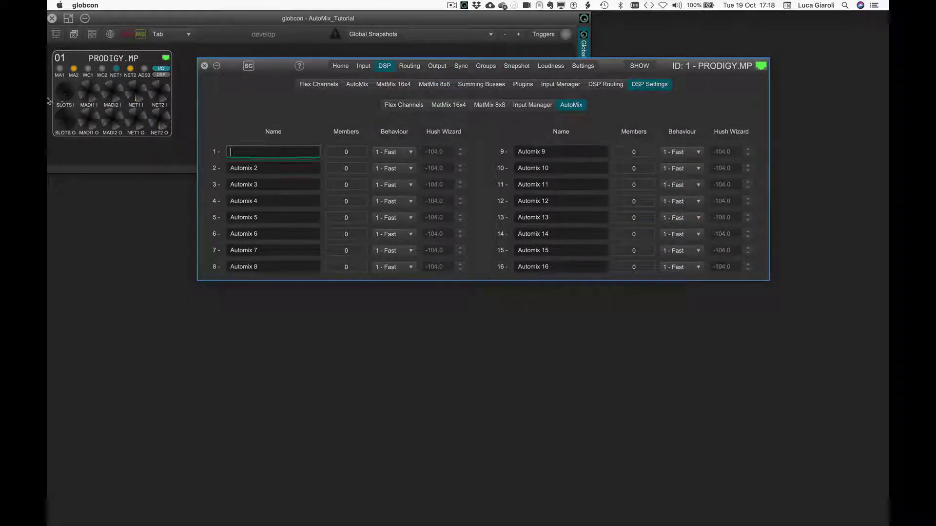
pyautogui.press('Tab')
pyautogui.write('Spanish')
pyautogui.press('Tab')
pyautogui.write('Italian')
pyautogui.press('Tab')
pyautogui.write('Ge')
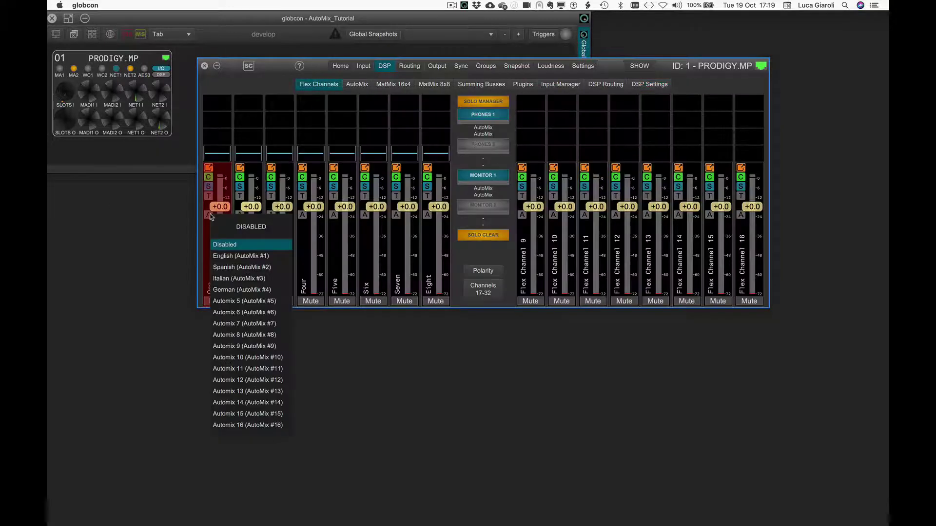
# Step: Assign channels One and Two to the English group and Three and Four to Spanish
pyautogui.click(214, 255)
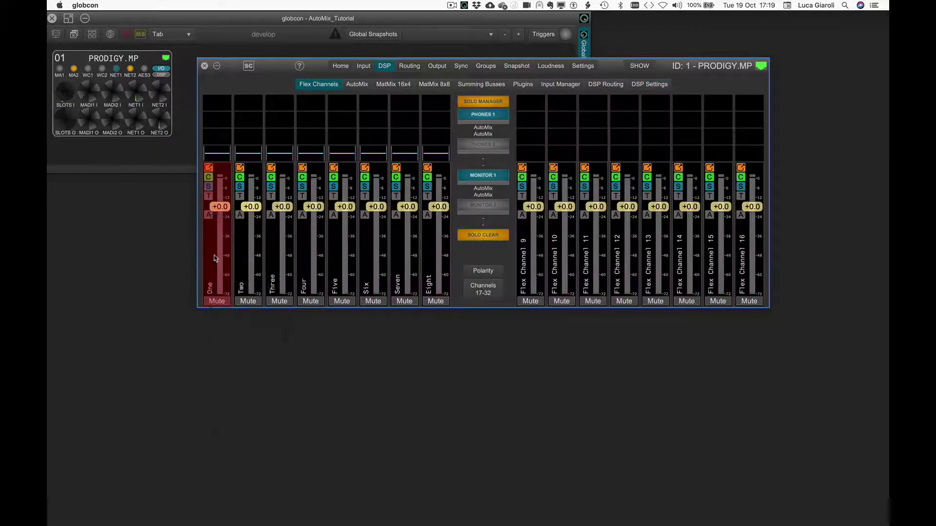
pyautogui.click(242, 218)
pyautogui.click(247, 256)
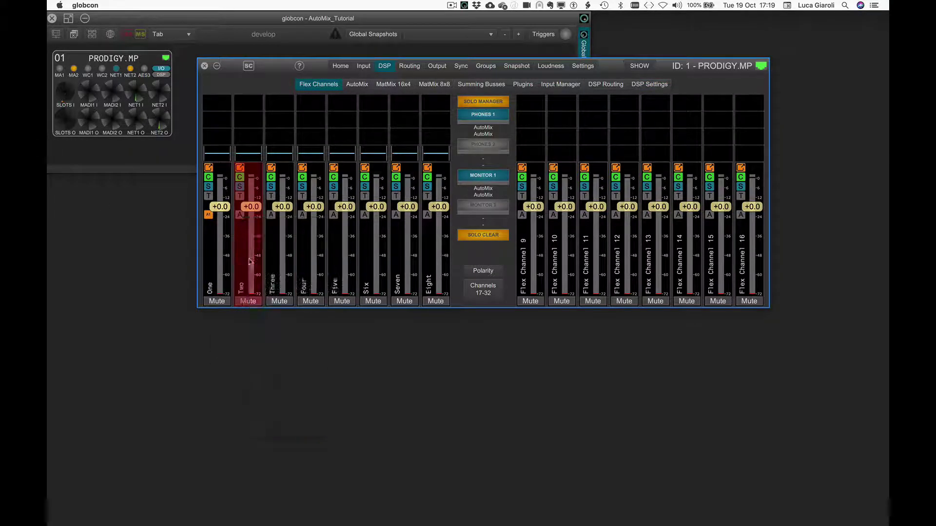
pyautogui.click(271, 215)
pyautogui.click(281, 269)
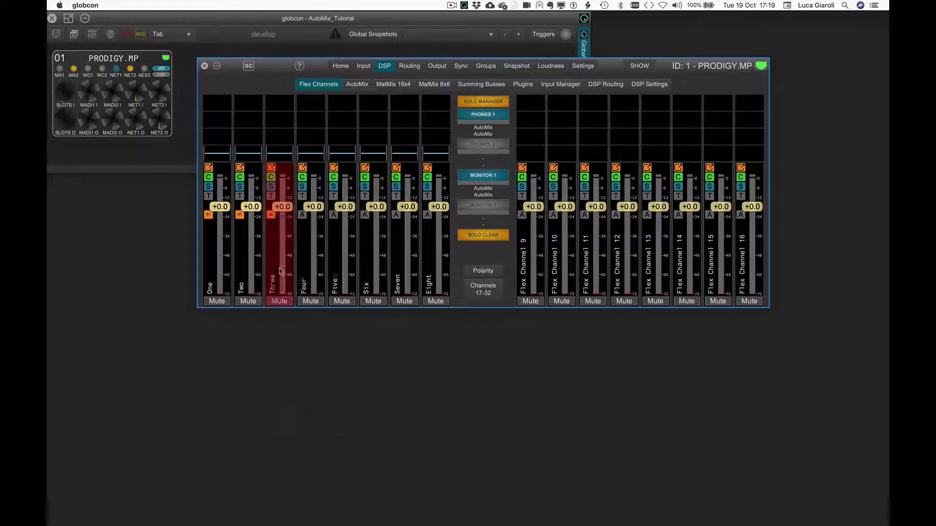
pyautogui.click(301, 218)
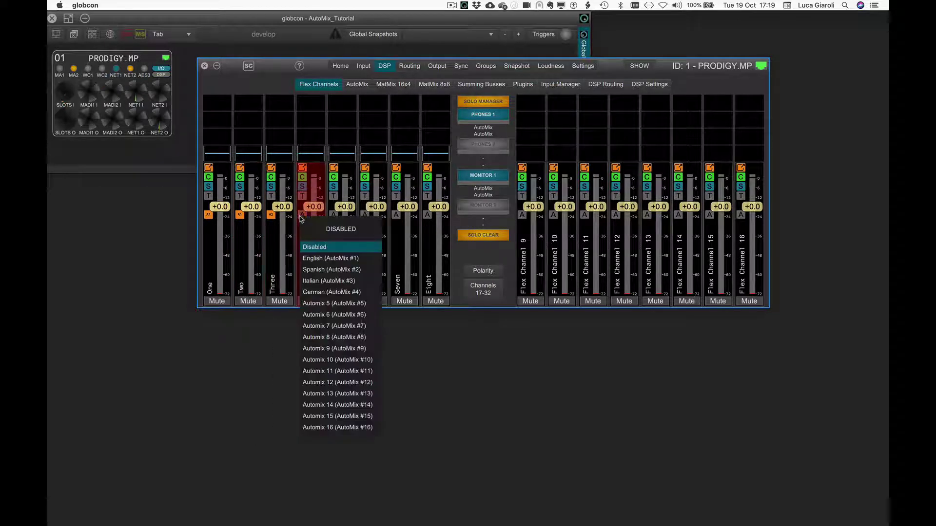
pyautogui.click(317, 269)
# Step: Assign channels Five and Six to Italian, Seven and Eight to German, then view the English group
pyautogui.click(333, 218)
pyautogui.click(340, 280)
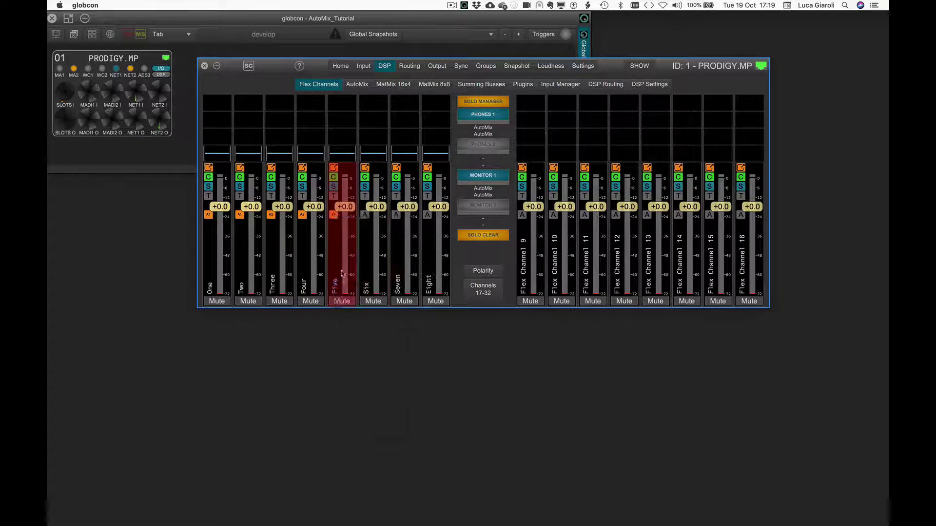
pyautogui.click(364, 215)
pyautogui.click(376, 276)
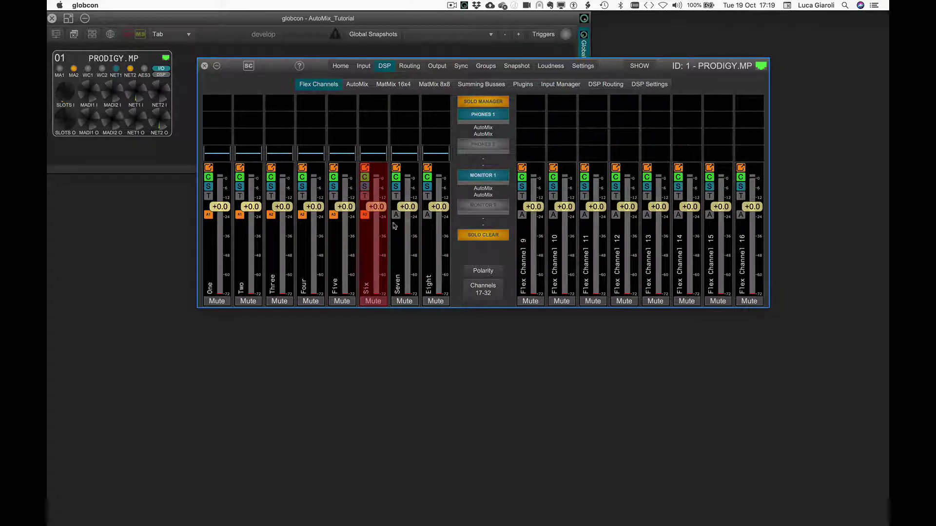
pyautogui.click(396, 215)
pyautogui.click(420, 289)
pyautogui.click(427, 216)
pyautogui.click(434, 293)
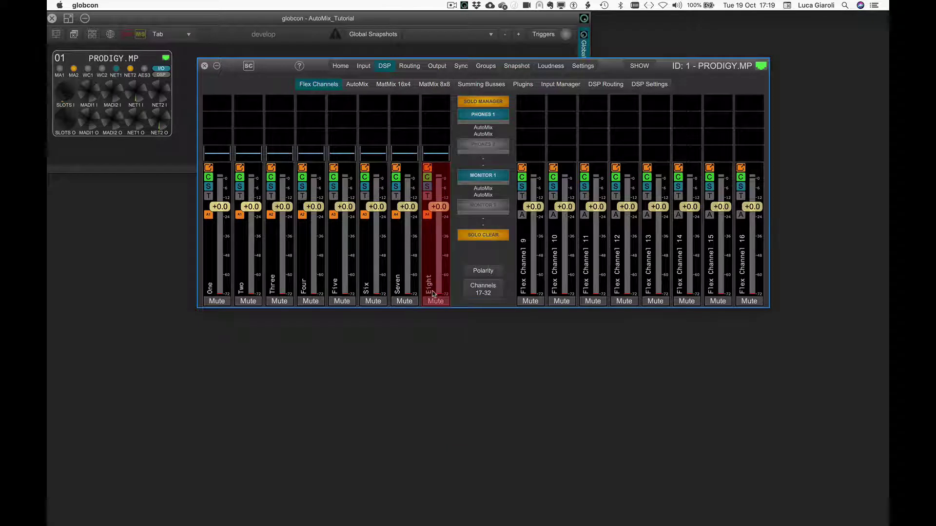
pyautogui.click(356, 83)
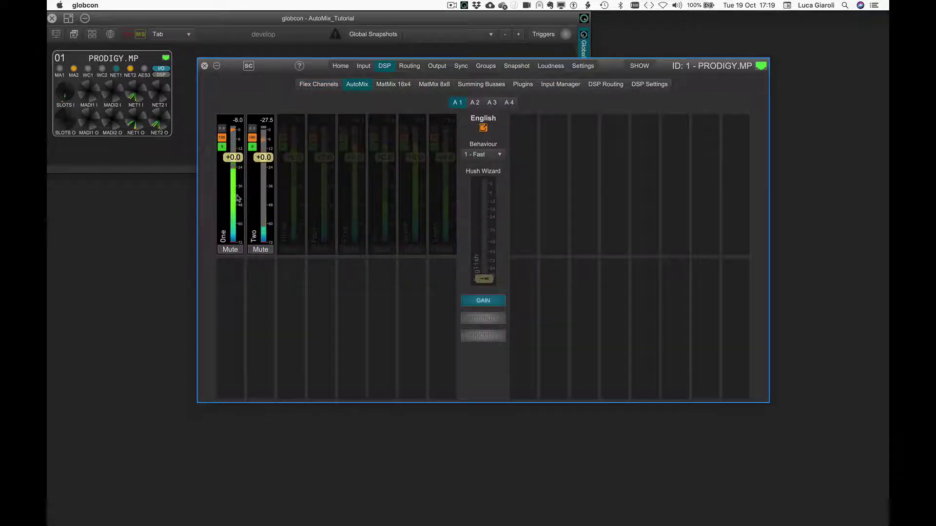
# Step: Cycle through the Spanish, Italian, German, English groups and finish back on German
pyautogui.click(299, 198)
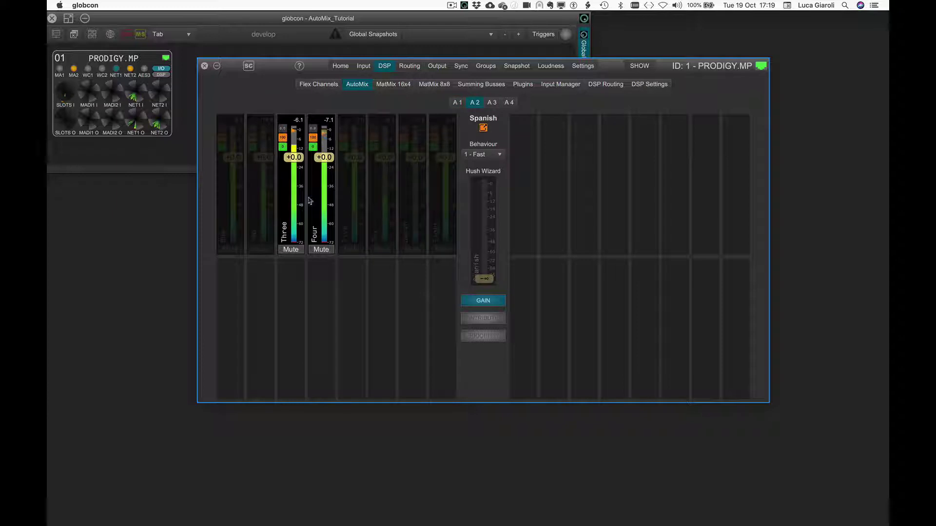
pyautogui.click(348, 203)
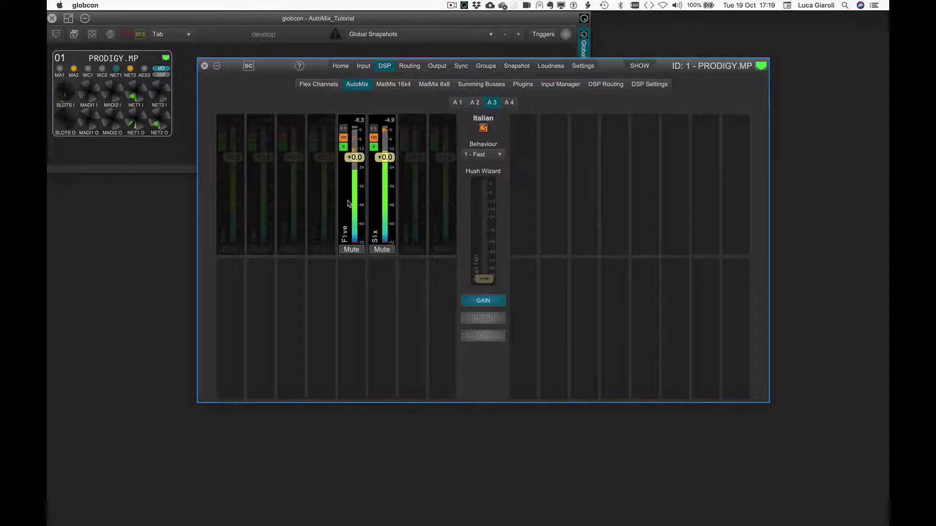
pyautogui.click(412, 197)
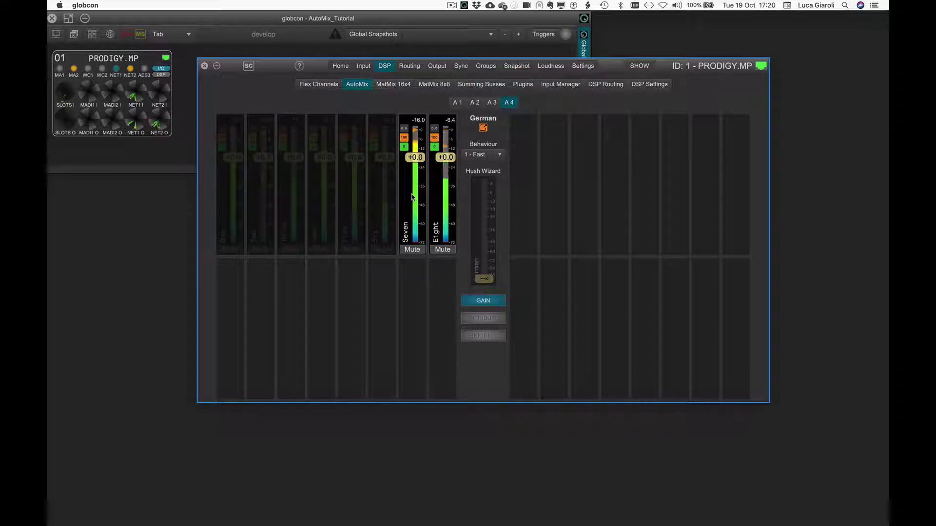
pyautogui.click(457, 102)
pyautogui.click(474, 102)
pyautogui.click(492, 103)
pyautogui.click(507, 103)
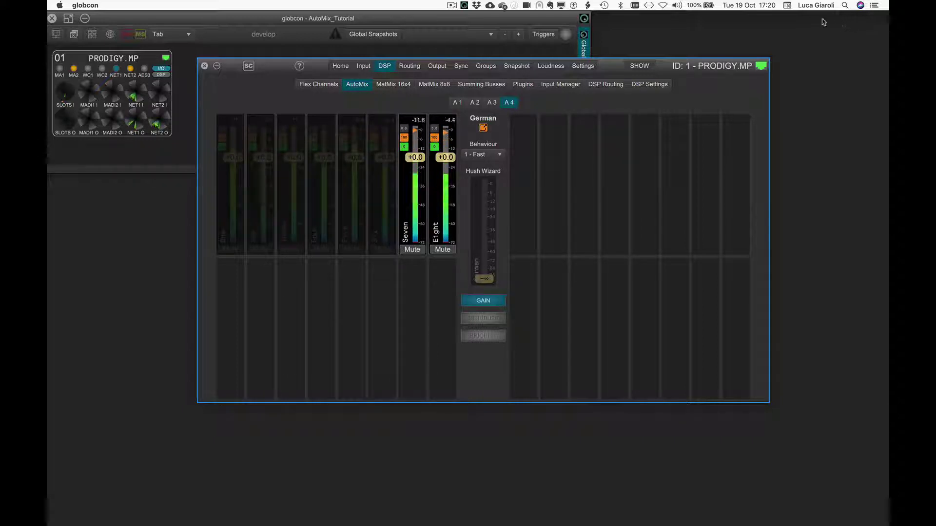
# Step: Rename summing busses 1–4 to English, Spanish, Italian and German
pyautogui.click(481, 84)
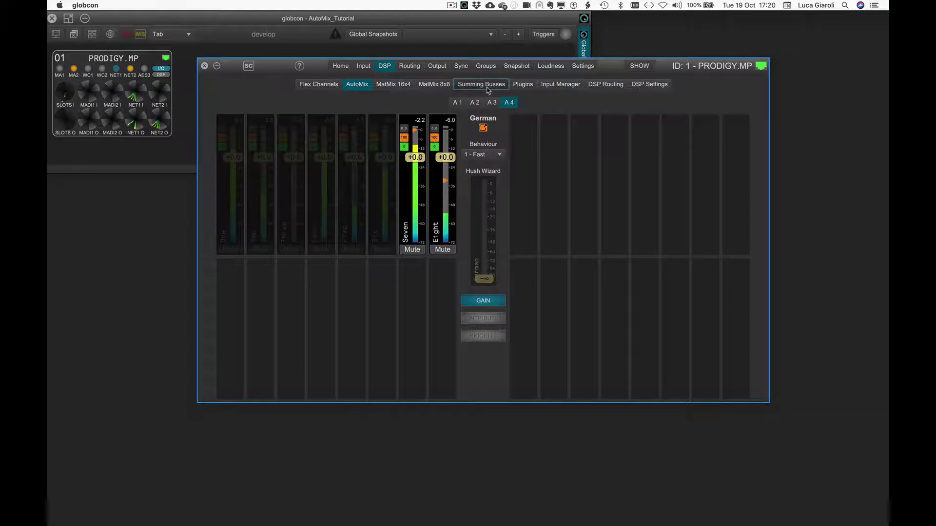
pyautogui.rightClick(217, 269)
pyautogui.click(223, 275)
pyautogui.write('English')
pyautogui.press('Tab')
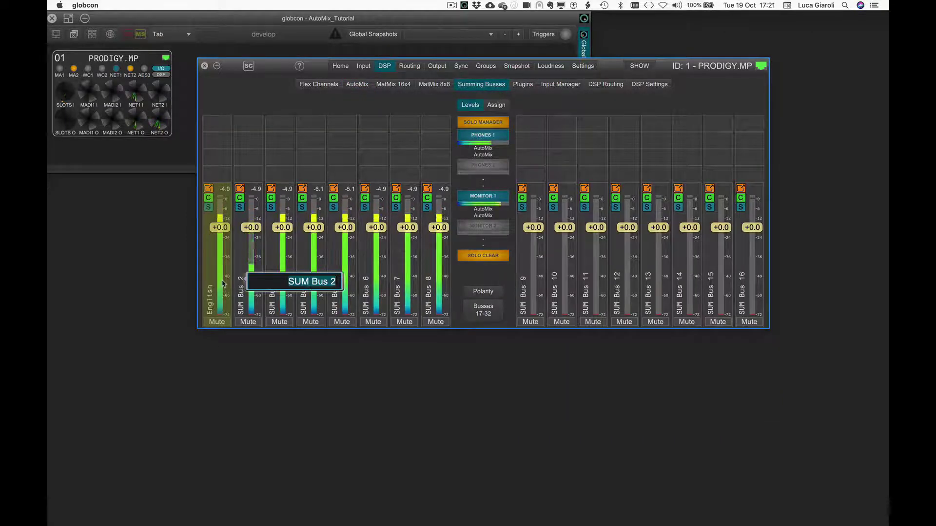
pyautogui.write('Spanish')
pyautogui.press('Tab')
pyautogui.write('Italian')
pyautogui.press('Tab')
pyautogui.write('German')
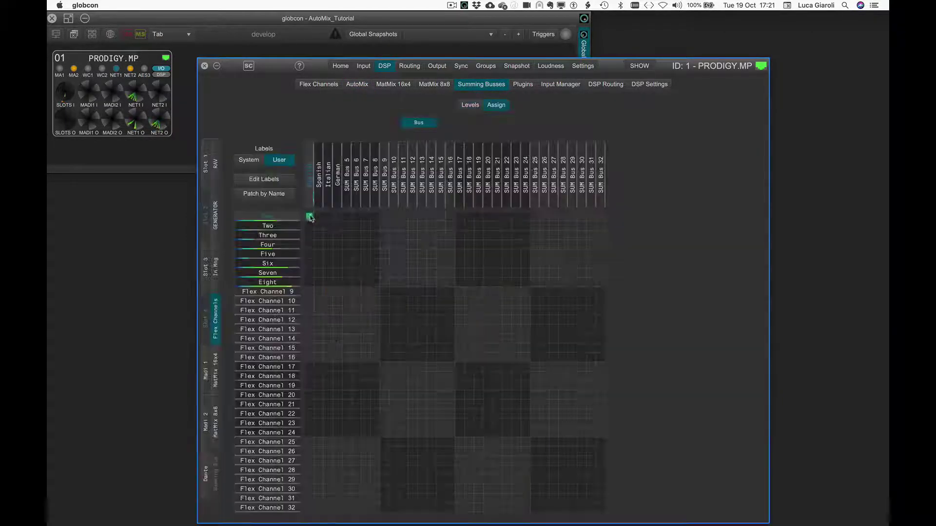
# Step: Patch channel Two to English, Three–Four to Spanish, Five–Six to Italian, Seven to German
pyautogui.click(309, 226)
pyautogui.click(318, 235)
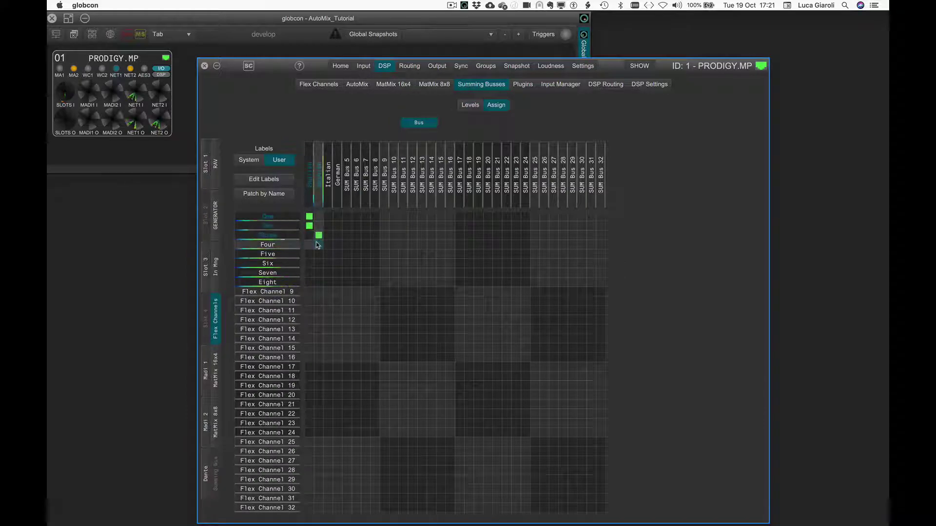
pyautogui.click(319, 245)
pyautogui.click(327, 254)
pyautogui.click(328, 263)
pyautogui.click(337, 272)
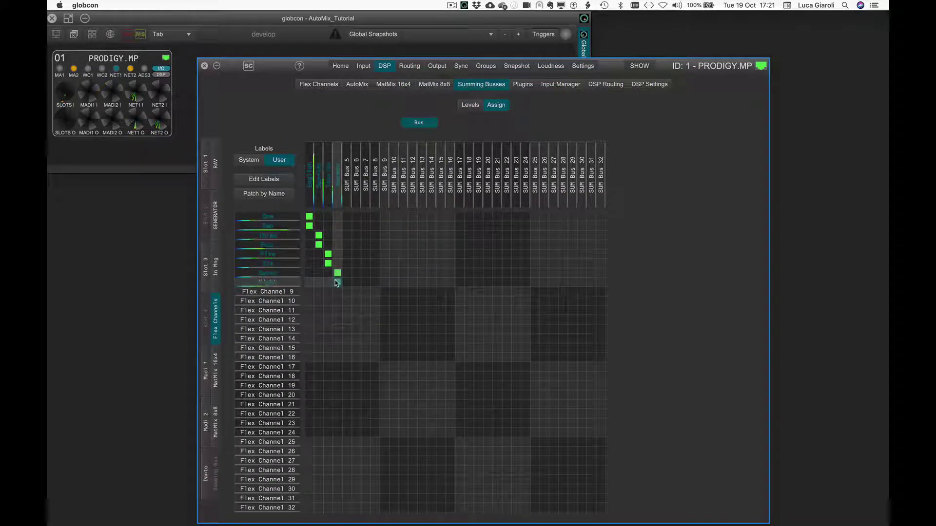
# Step: Pop out the four bus level strips and place them at the lower left
pyautogui.click(470, 105)
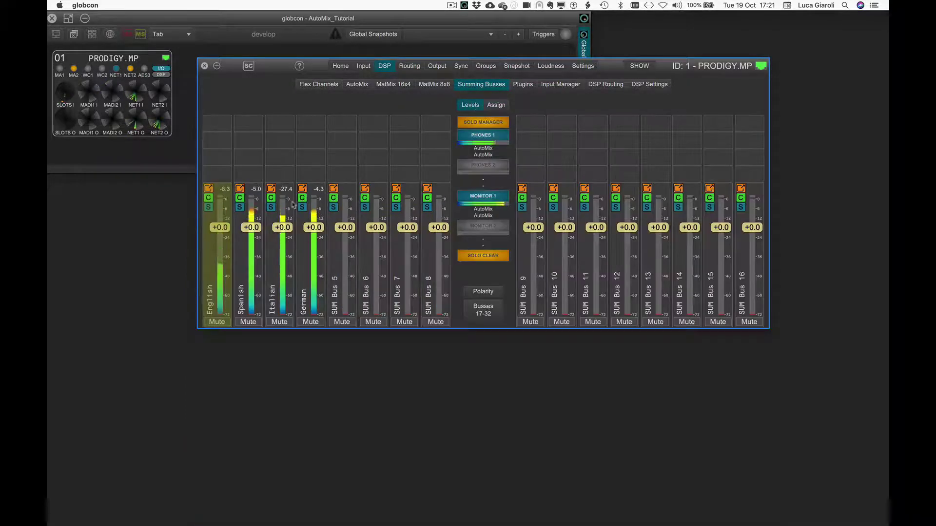
pyautogui.click(223, 192)
pyautogui.click(240, 189)
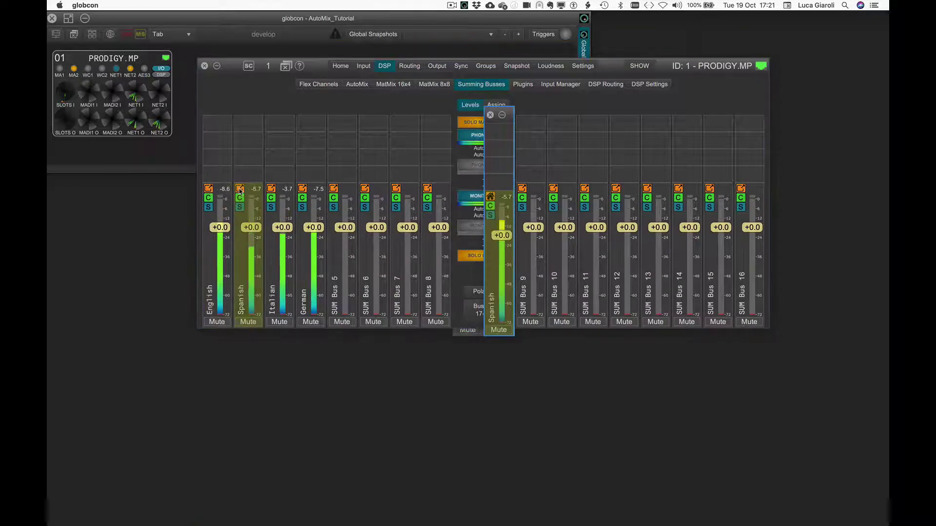
pyautogui.click(271, 189)
pyautogui.click(303, 189)
pyautogui.moveTo(309, 119); pyautogui.dragTo(388, 284)
pyautogui.moveTo(467, 114); pyautogui.dragTo(80, 279)
# Step: Pop out the English, Spanish, Italian and German AutoMix groups as floating panels
pyautogui.click(436, 250)
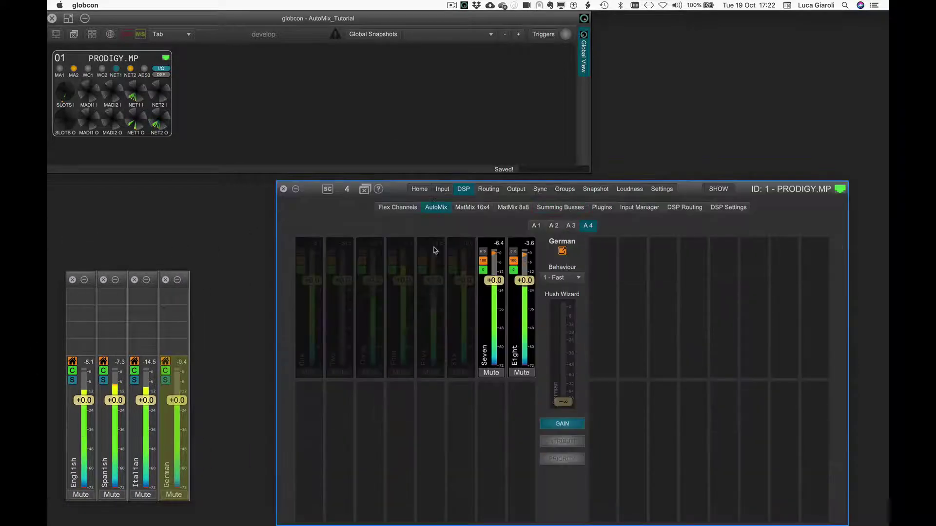
pyautogui.click(307, 312)
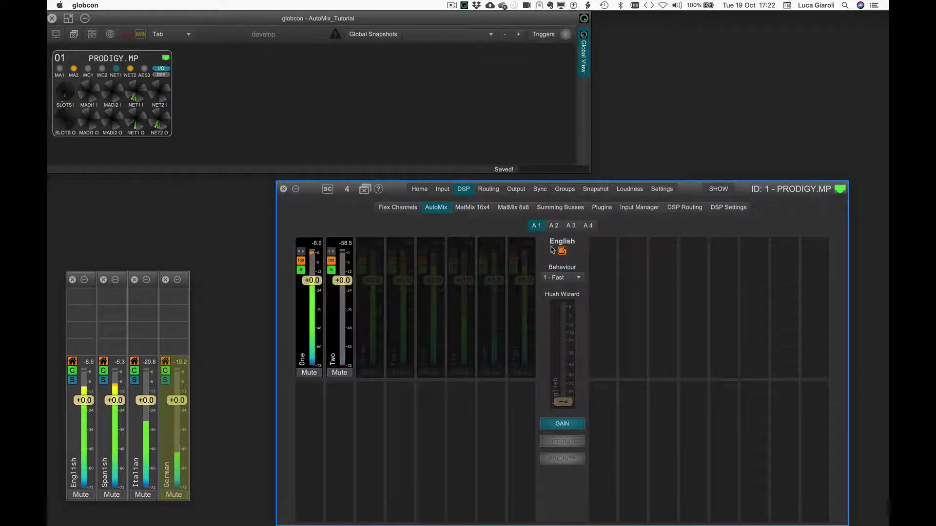
pyautogui.doubleClick(306, 312)
pyautogui.click(563, 251)
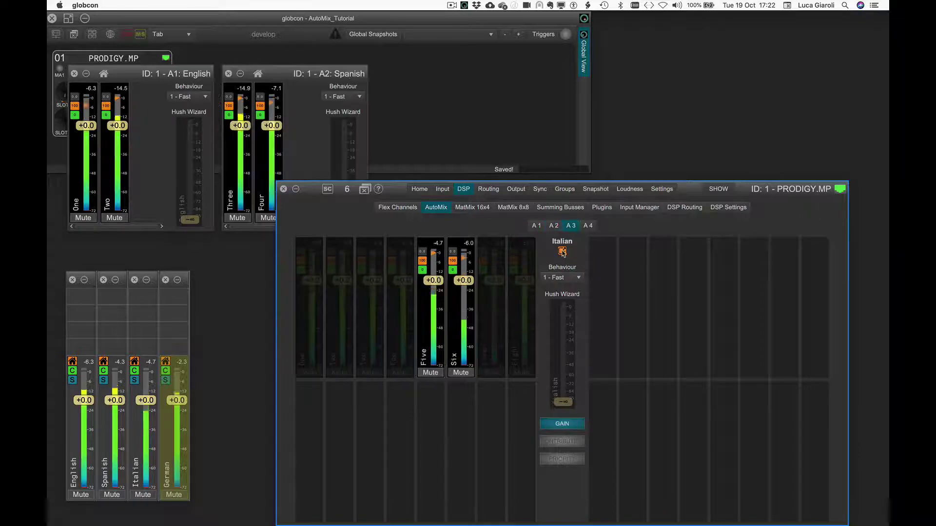
pyautogui.click(570, 225)
pyautogui.click(563, 251)
pyautogui.click(588, 225)
pyautogui.click(563, 250)
# Step: Close the main DSP window and arrange the group panels beside their bus strips
pyautogui.click(283, 188)
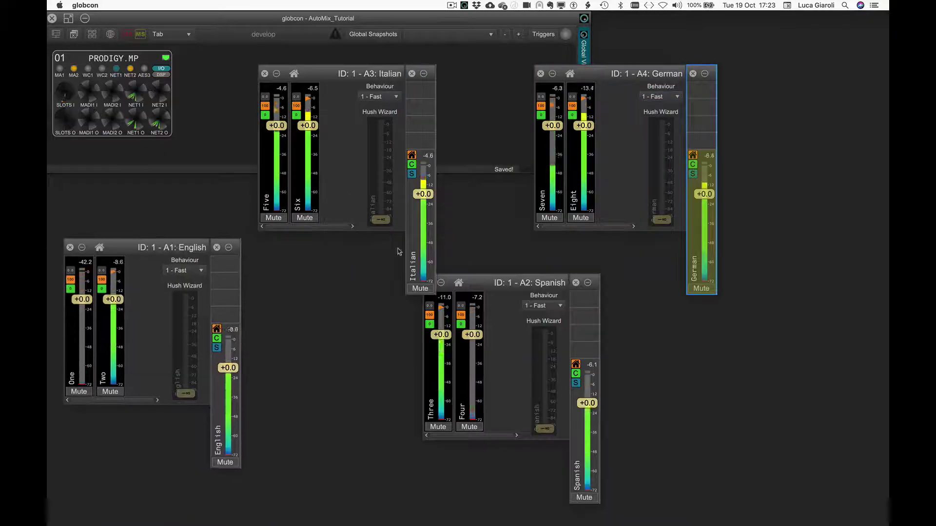
pyautogui.moveTo(513, 276); pyautogui.dragTo(344, 249)
pyautogui.moveTo(374, 73); pyautogui.dragTo(558, 248)
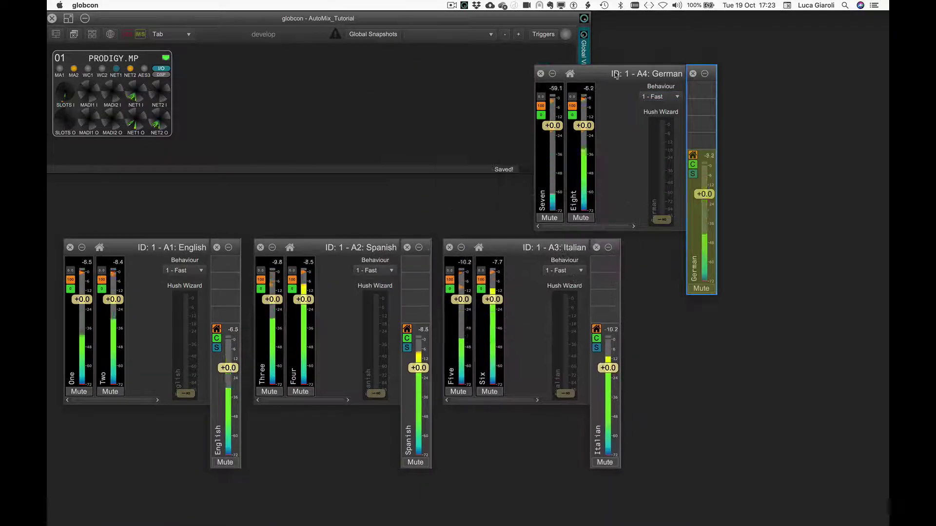
pyautogui.moveTo(628, 74); pyautogui.dragTo(721, 247)
pyautogui.moveTo(360, 227)
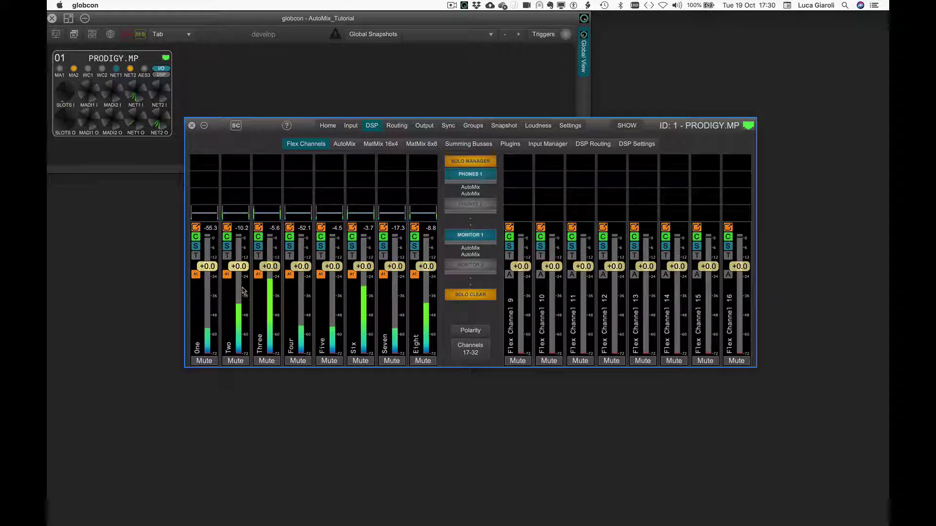
# Step: View Automix 1 holding all eight channels, then open the DSP Routing Automix matrix
pyautogui.click(352, 145)
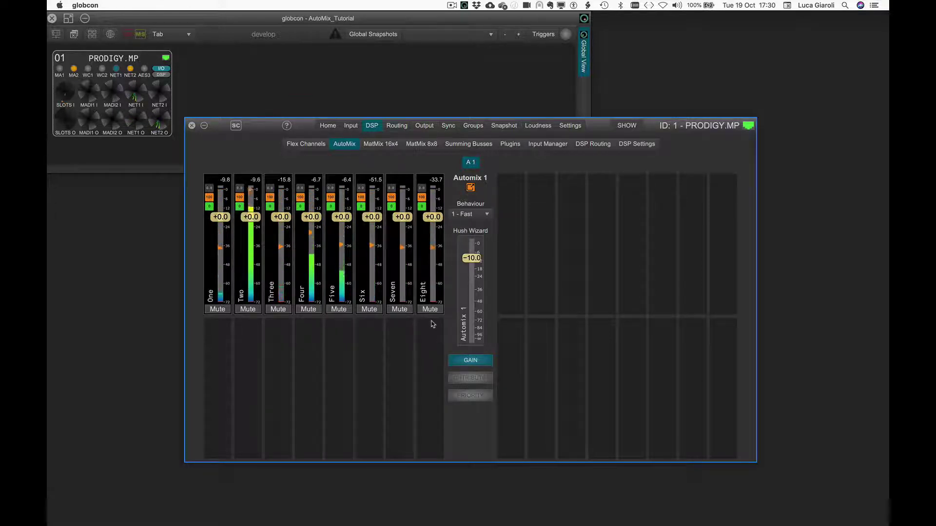
pyautogui.click(597, 145)
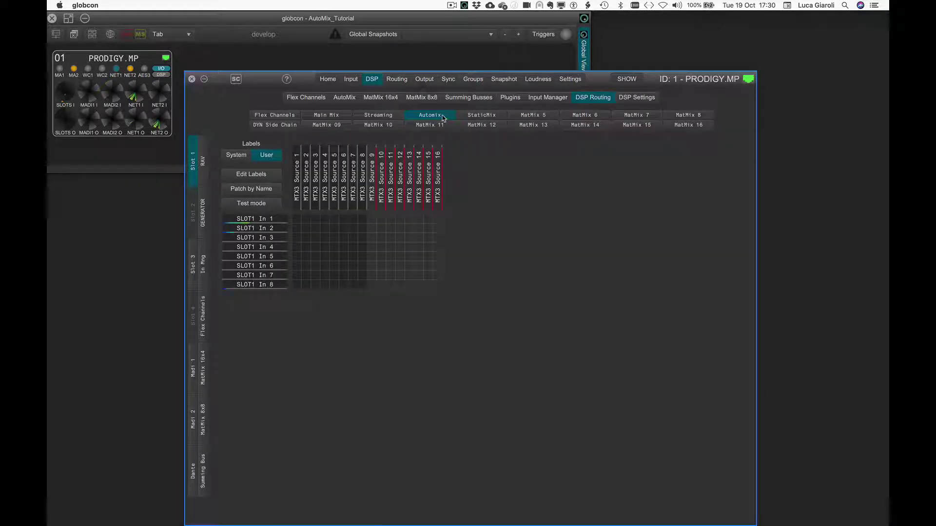
# Step: Patch flex channels One–Eight to Automix sources 1–8
pyautogui.click(203, 314)
pyautogui.moveTo(295, 220); pyautogui.dragTo(361, 286)
pyautogui.rightClick(362, 286)
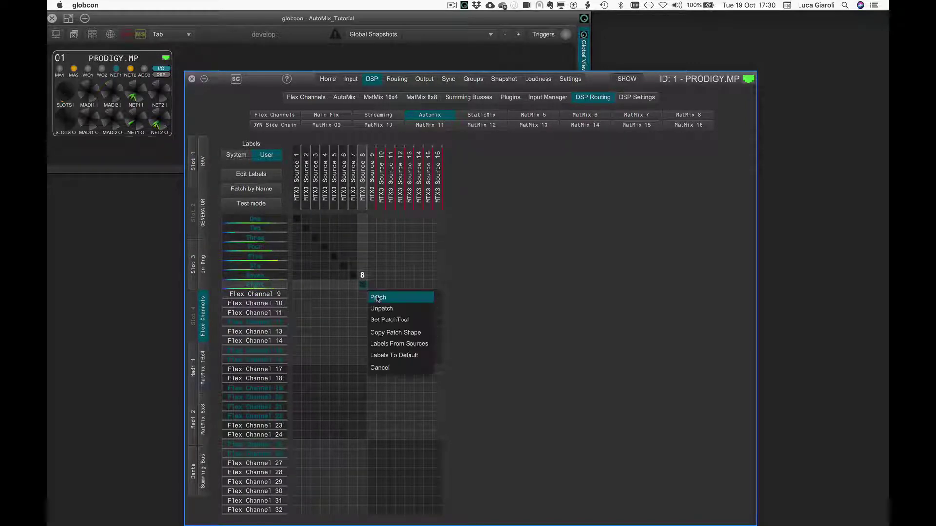
pyautogui.click(378, 298)
# Step: Patch flex channels One–Eight to StaticMix sources 1–8
pyautogui.click(465, 117)
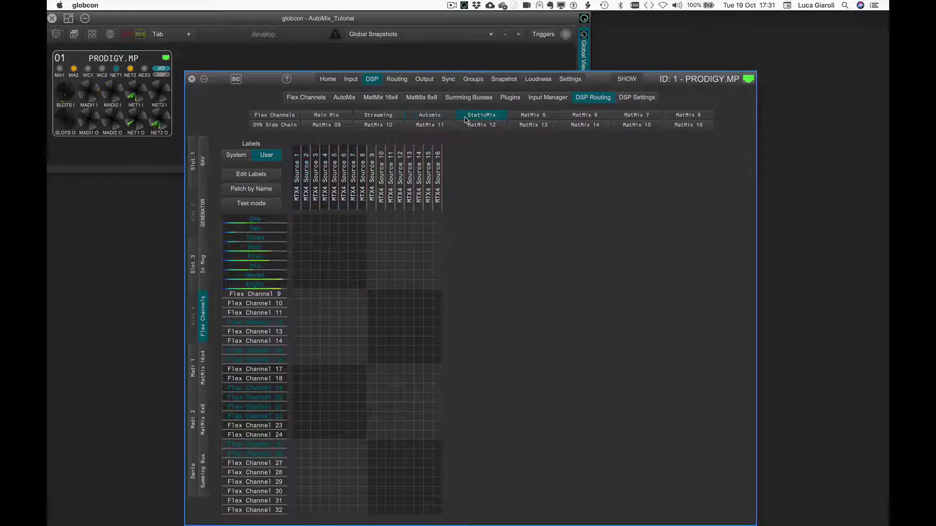
pyautogui.moveTo(296, 219); pyautogui.dragTo(362, 285)
pyautogui.rightClick(362, 285)
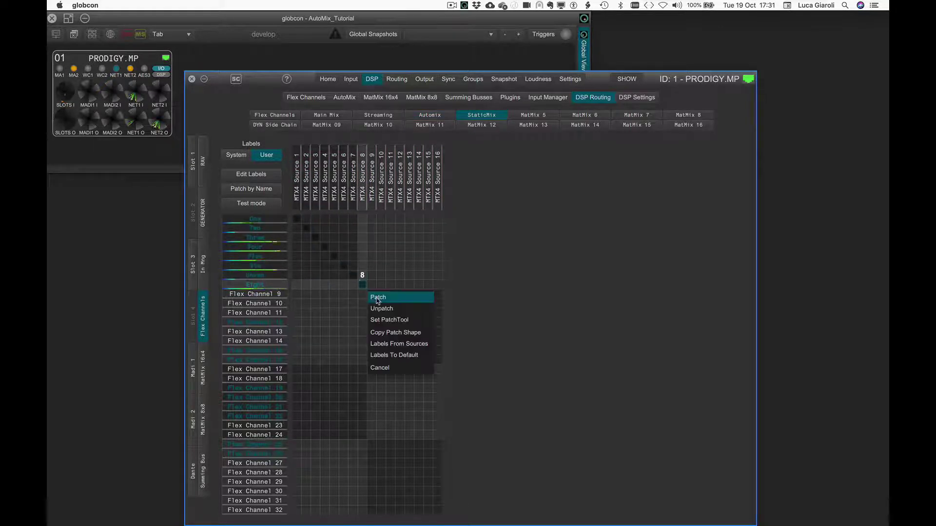
pyautogui.click(378, 297)
# Step: Set each StaticMix feed for channels One–Eight to processing point 4
pyautogui.moveTo(323, 248); pyautogui.dragTo(317, 354)
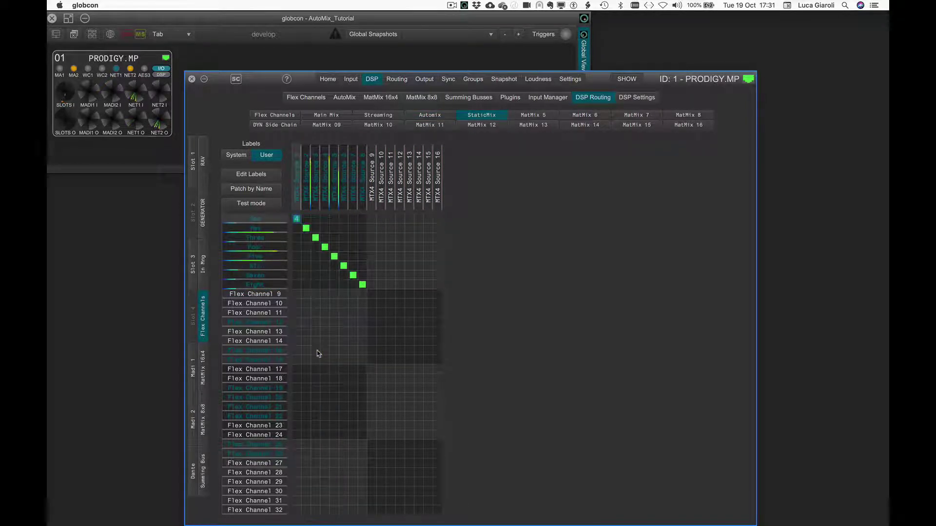
pyautogui.click(308, 230)
pyautogui.click(327, 347)
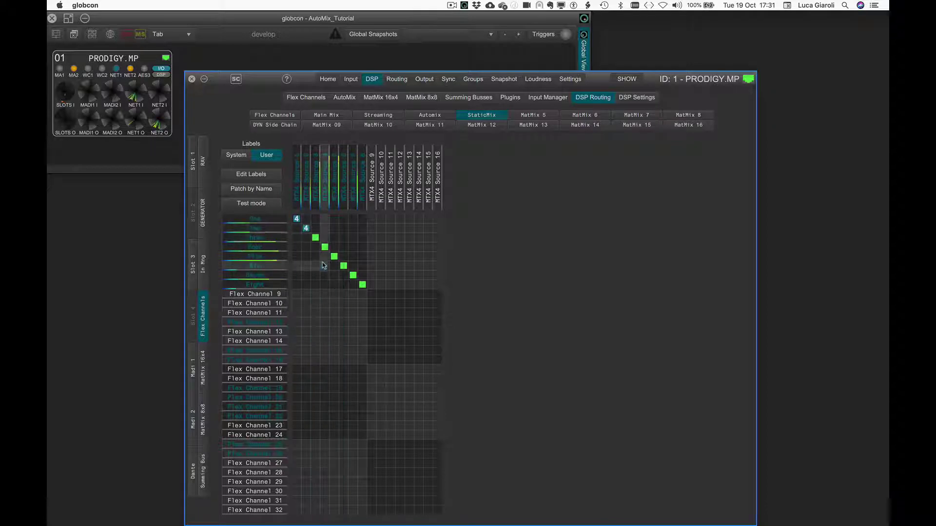
pyautogui.click(315, 239)
pyautogui.click(336, 348)
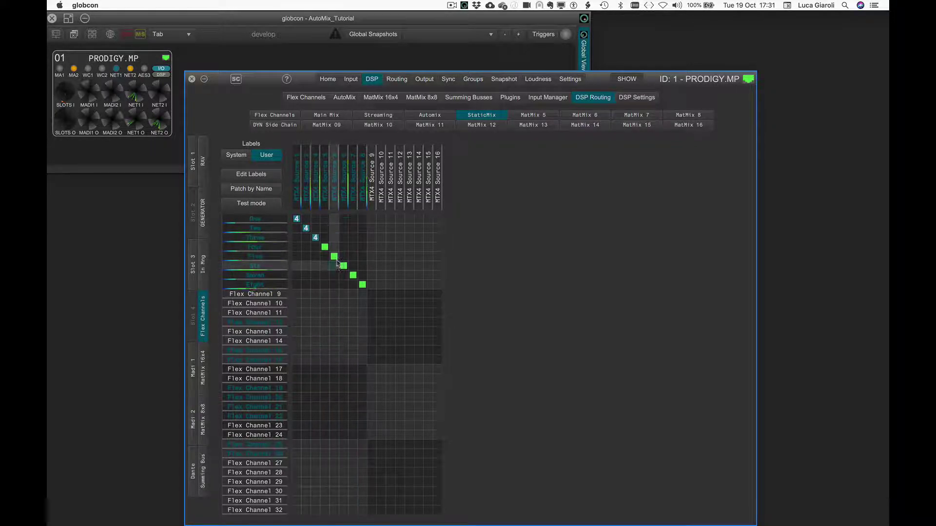
pyautogui.click(325, 247)
pyautogui.click(346, 347)
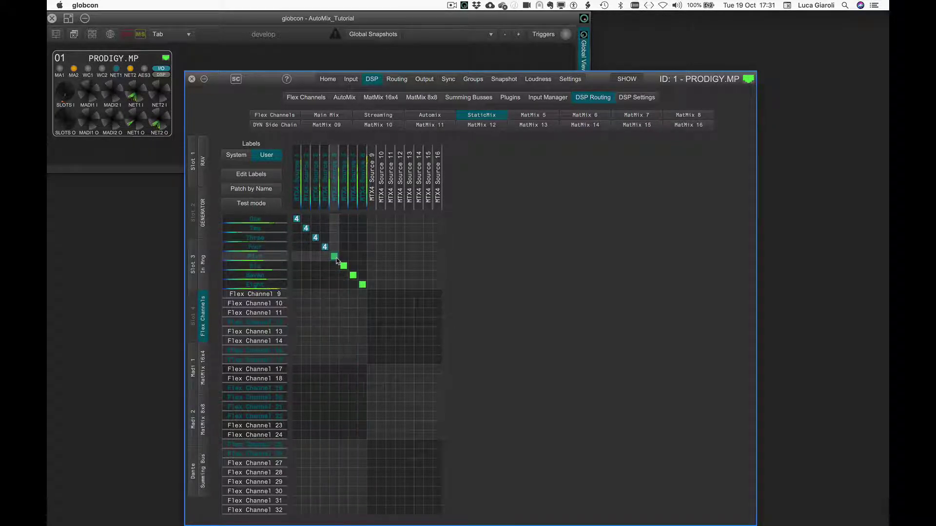
pyautogui.click(334, 256)
pyautogui.click(356, 349)
pyautogui.click(344, 267)
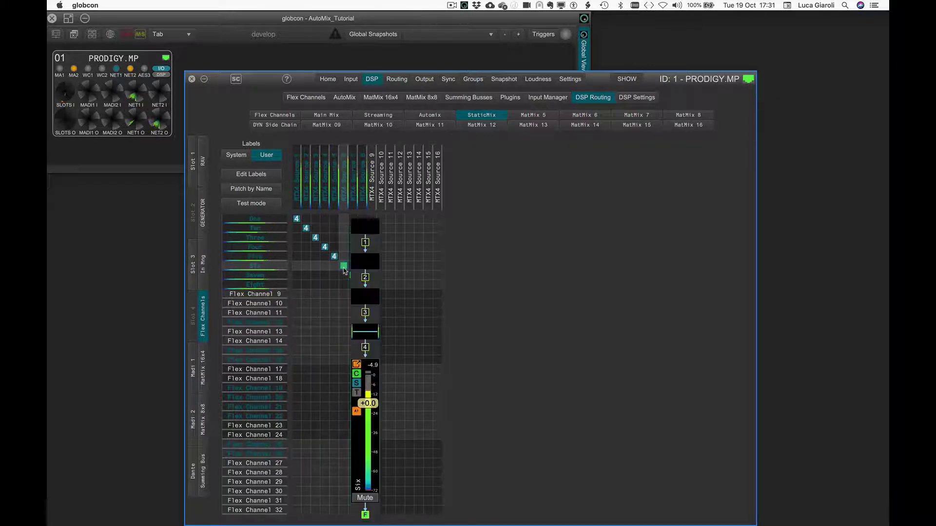
pyautogui.click(365, 349)
pyautogui.click(352, 276)
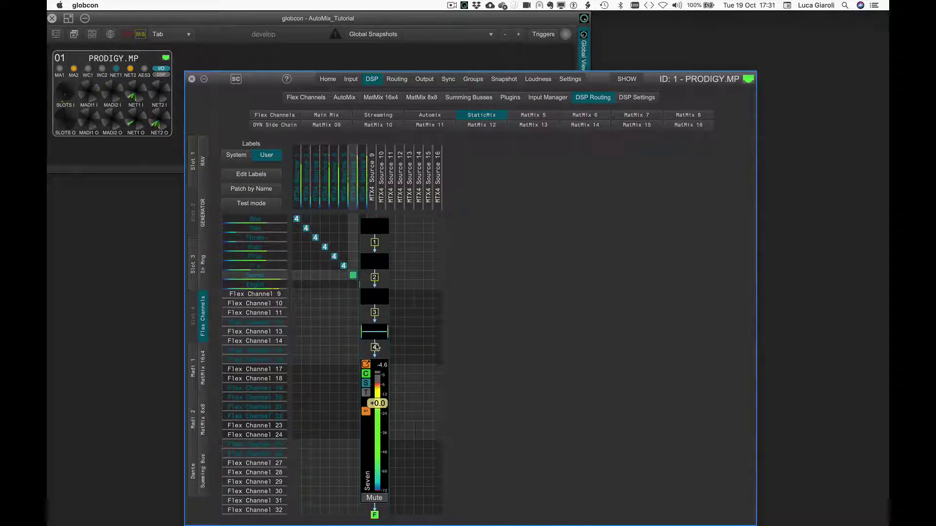
pyautogui.click(374, 347)
pyautogui.click(362, 285)
pyautogui.click(385, 348)
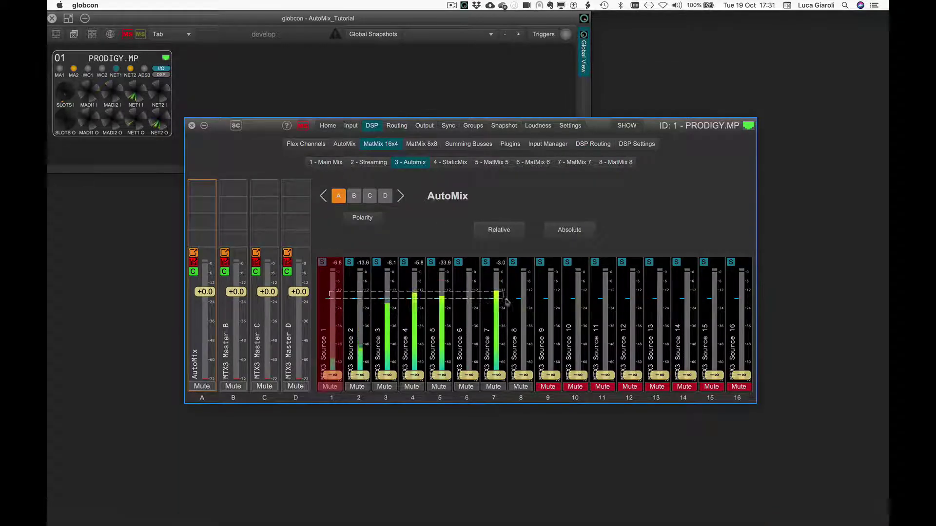
# Step: Label Automix sources 1–8 after channels One–Eight and set their levels to 0 dB
pyautogui.moveTo(503, 301); pyautogui.dragTo(518, 303)
pyautogui.rightClick(518, 303)
pyautogui.click(527, 335)
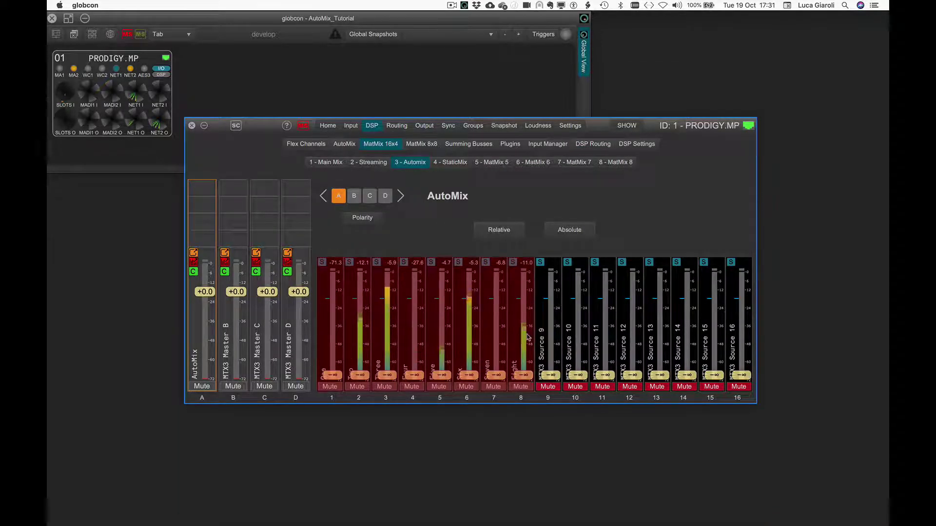
pyautogui.doubleClick(527, 337)
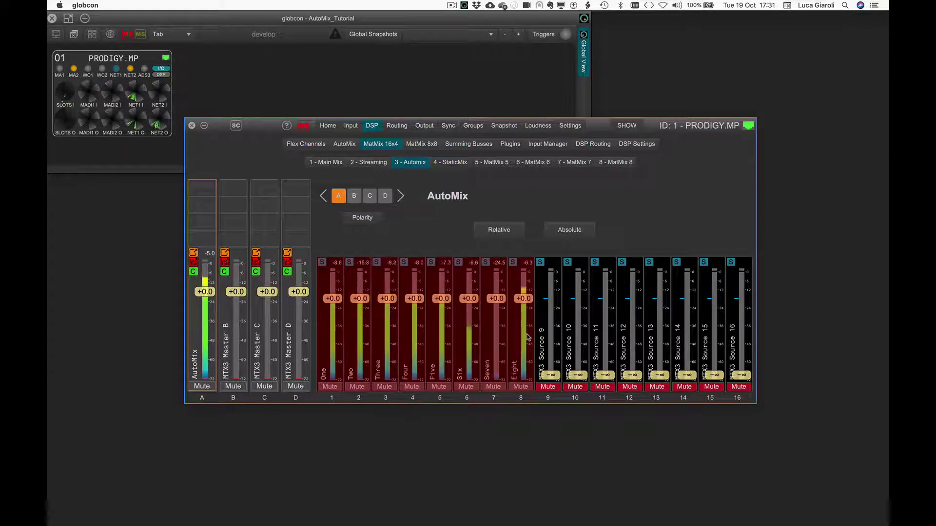
# Step: In the StaticMix mix, mute sources 1–8 and label them from their input sources
pyautogui.click(449, 162)
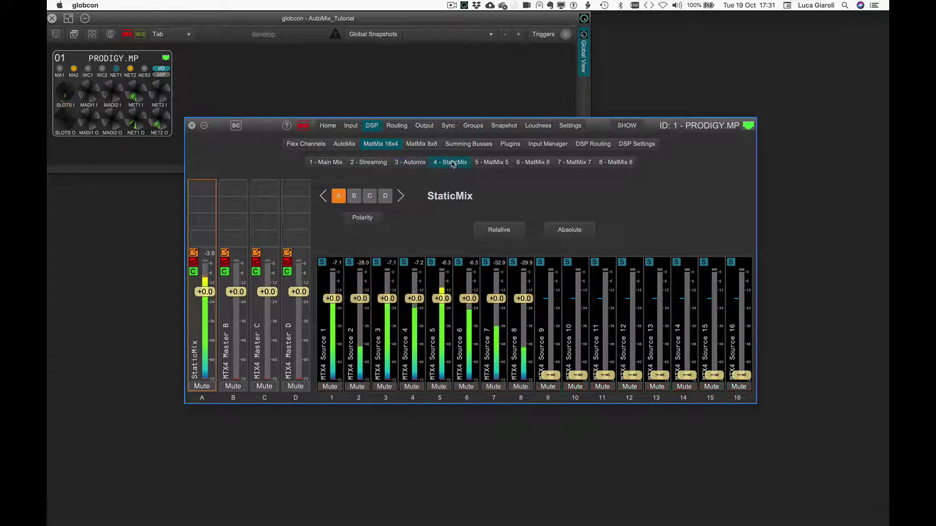
pyautogui.click(329, 330)
pyautogui.moveTo(506, 331); pyautogui.dragTo(524, 332)
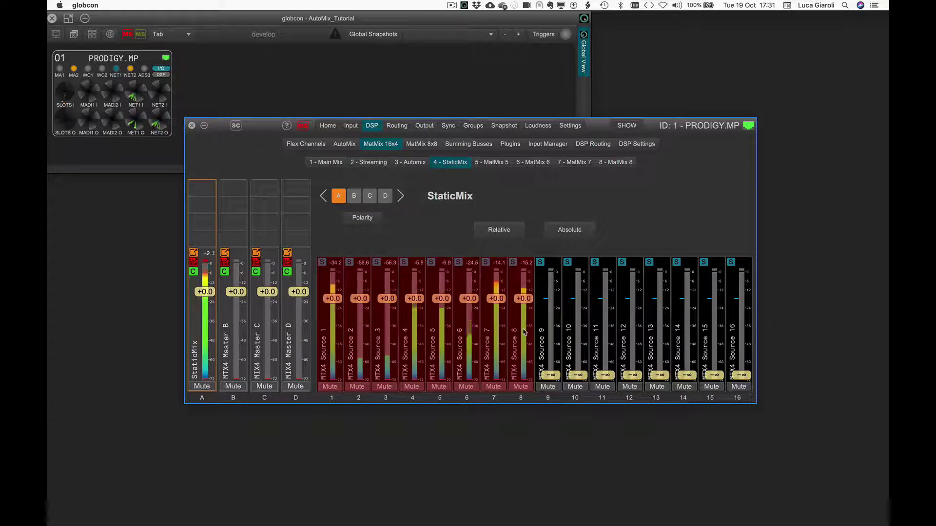
pyautogui.rightClick(523, 331)
pyautogui.click(535, 359)
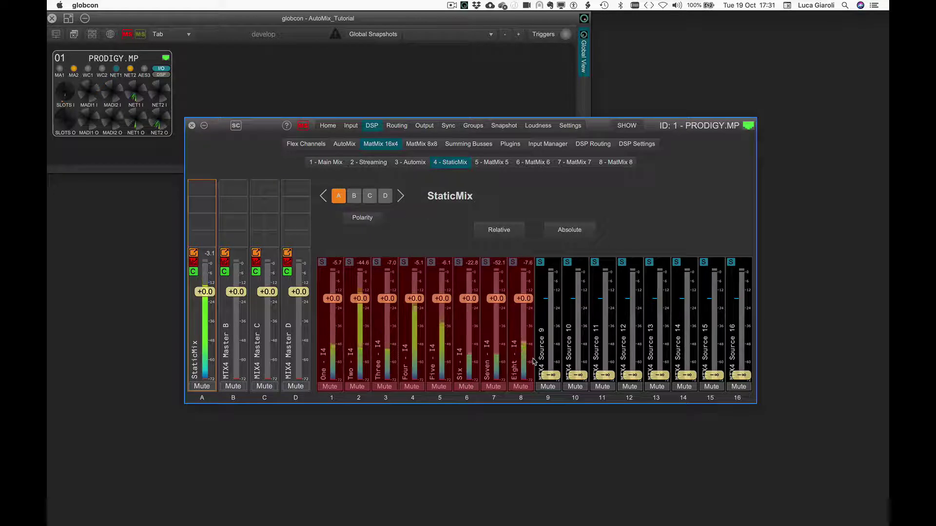
# Step: Compare the Automix and StaticMix mixes, add a floating StaticMix master strip, and return to Flex Channels
pyautogui.click(410, 162)
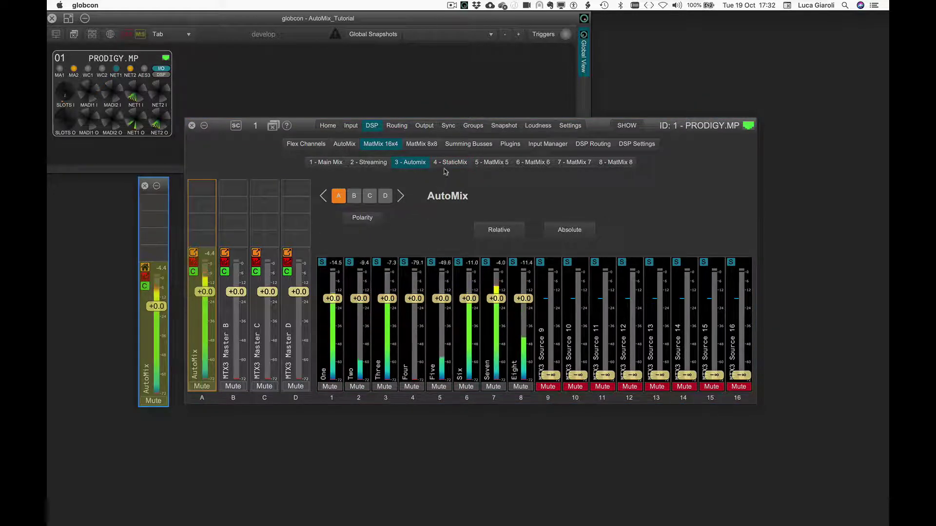
pyautogui.click(447, 162)
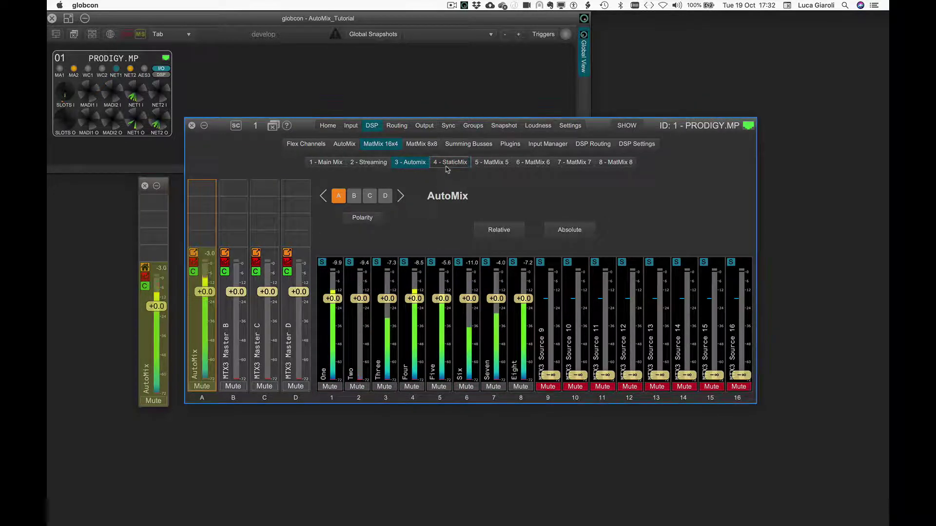
pyautogui.click(193, 253)
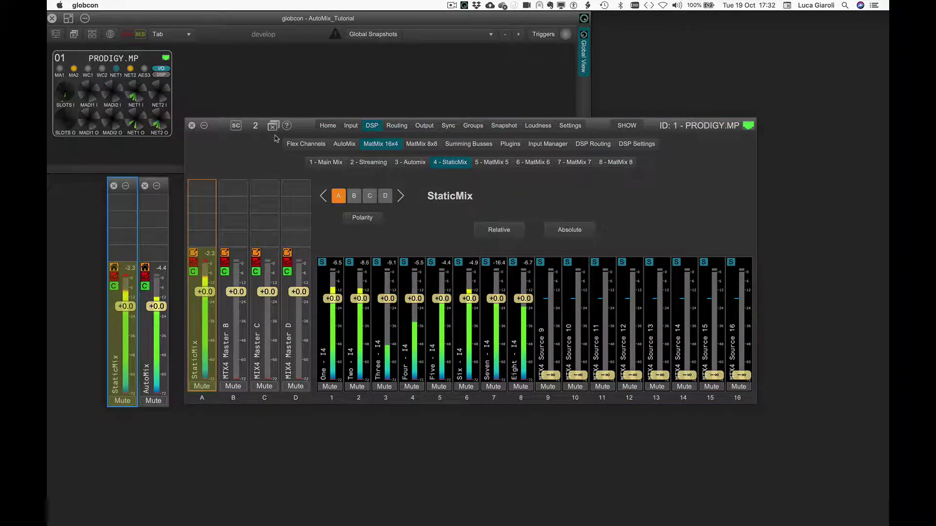
pyautogui.click(293, 143)
# Step: Move the PRODIGY.MP phones/monitor panel to the right side and bring up the AutoMix page
pyautogui.click(455, 218)
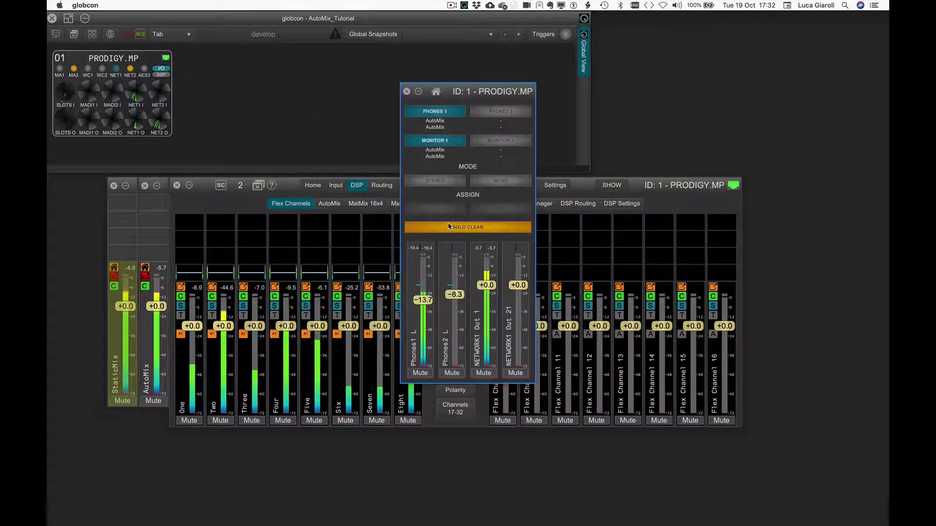
pyautogui.moveTo(453, 93); pyautogui.dragTo(794, 189)
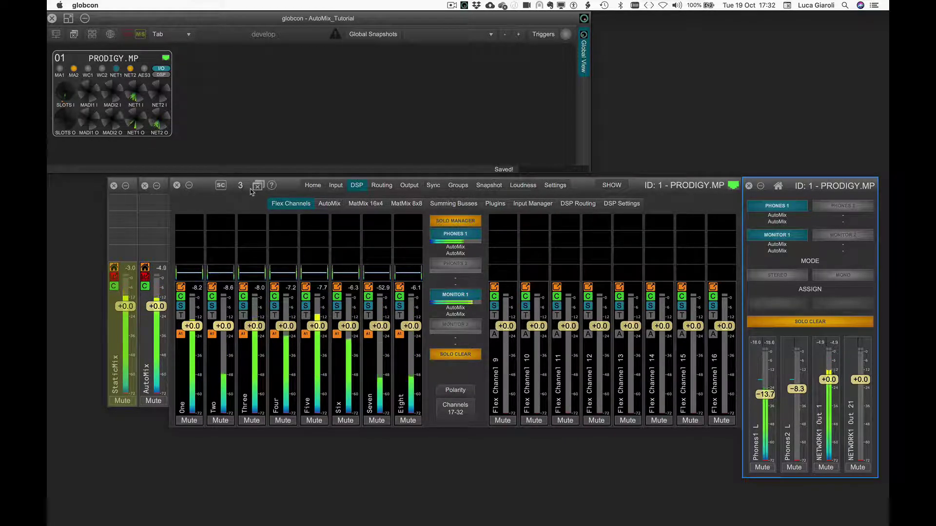
pyautogui.click(330, 203)
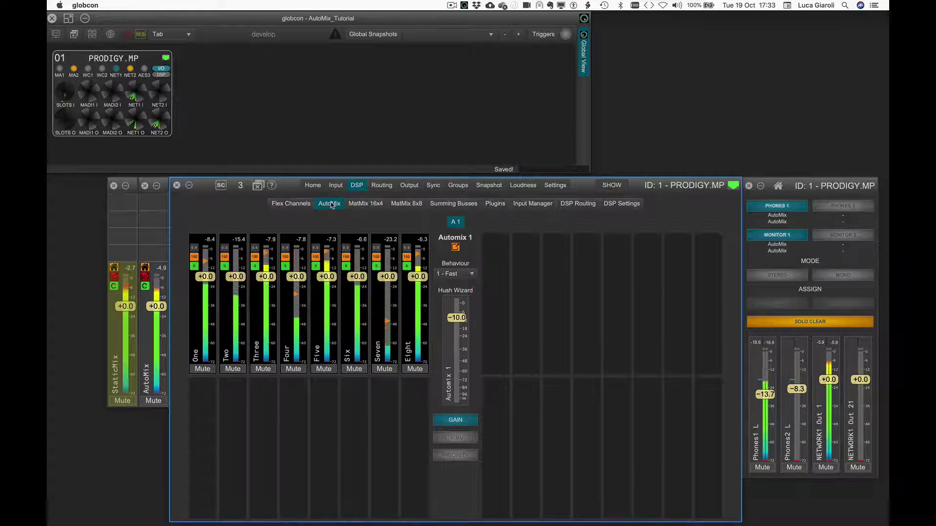
# Step: Review the Summing Busses assignment matrix, then return to the AutoMix page
pyautogui.click(453, 204)
pyautogui.click(468, 225)
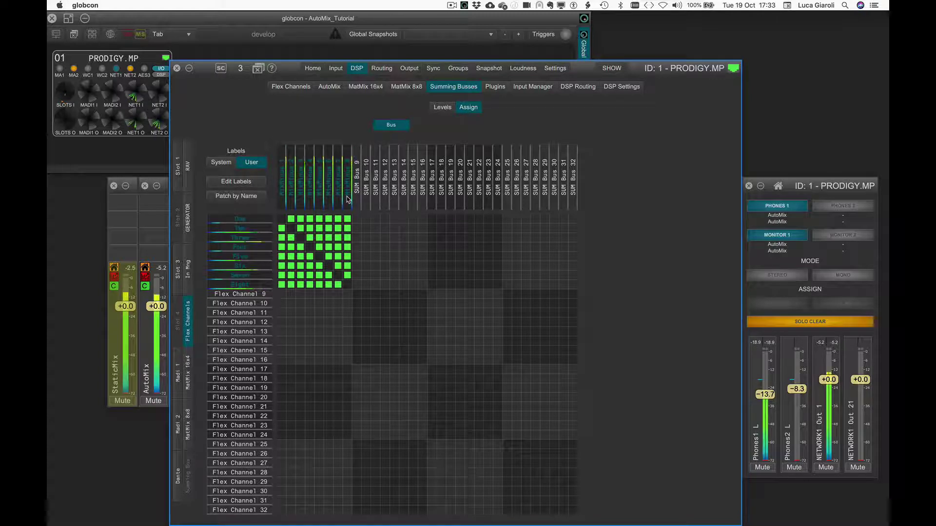
pyautogui.click(332, 87)
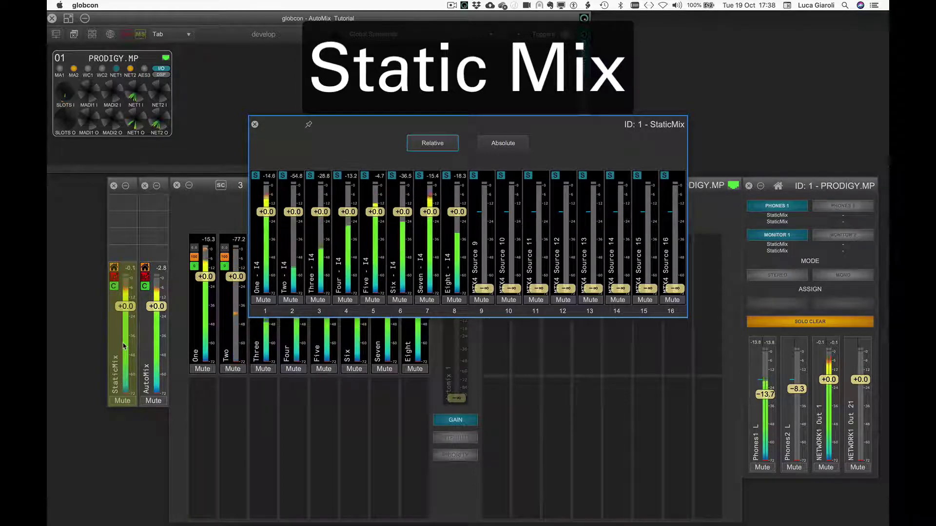
# Step: Close the StaticMix fader window and monitor the AutoMix output in phones and monitors
pyautogui.click(254, 124)
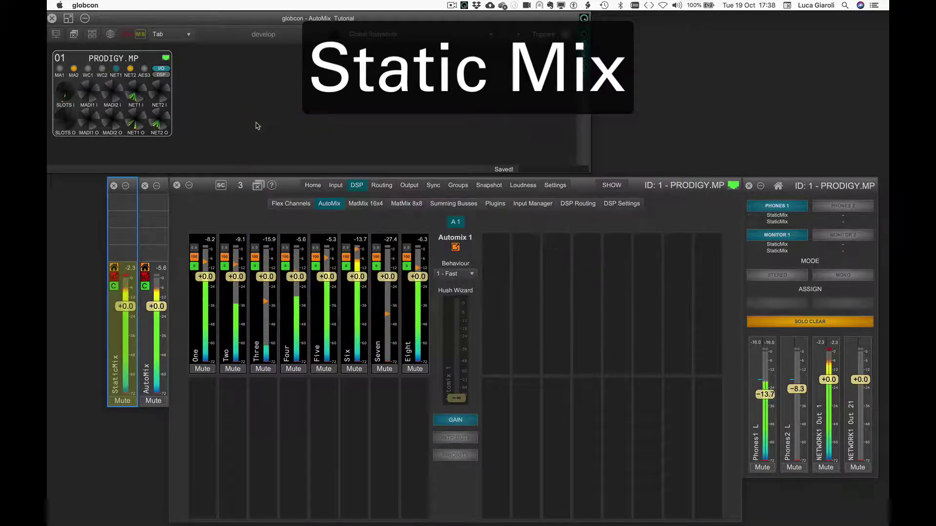
pyautogui.click(147, 355)
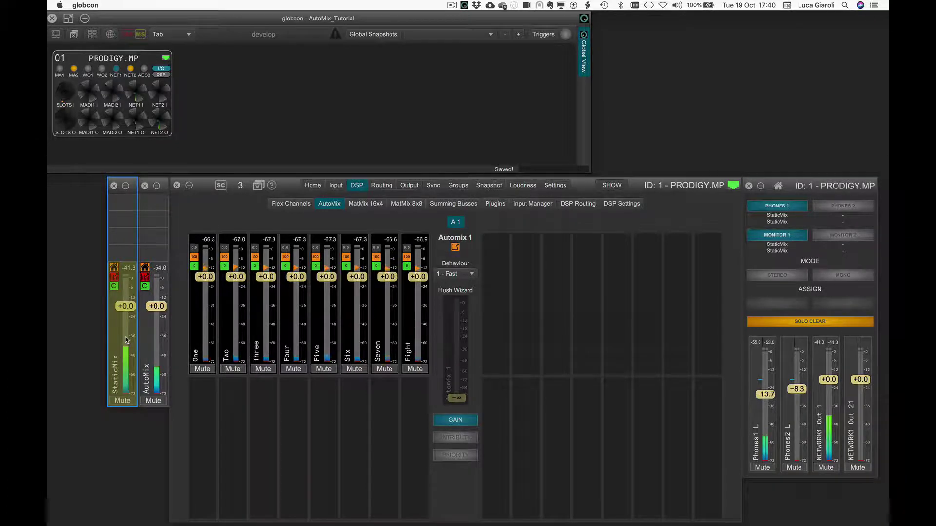
# Step: Check the StaticMix fader levels, then switch Phones 1 and Monitor 1 to the AutoMix feed
pyautogui.doubleClick(126, 339)
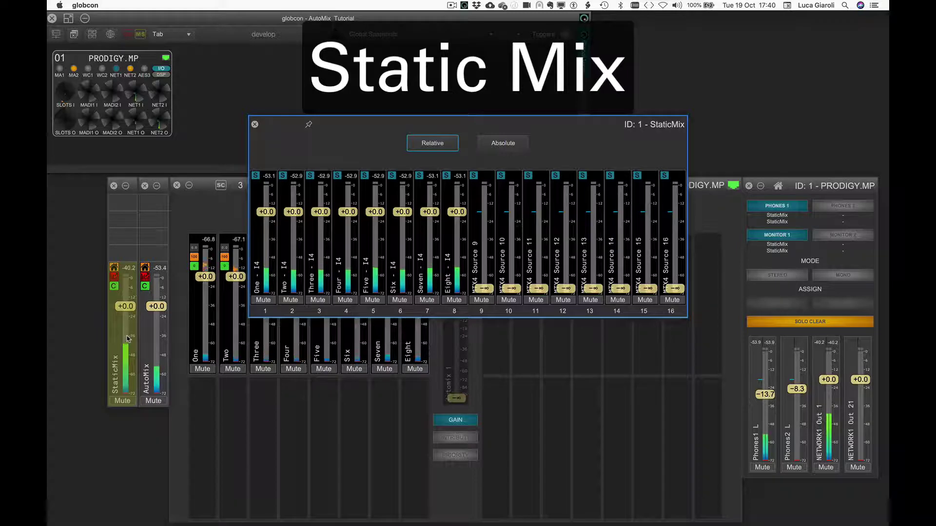
pyautogui.click(255, 125)
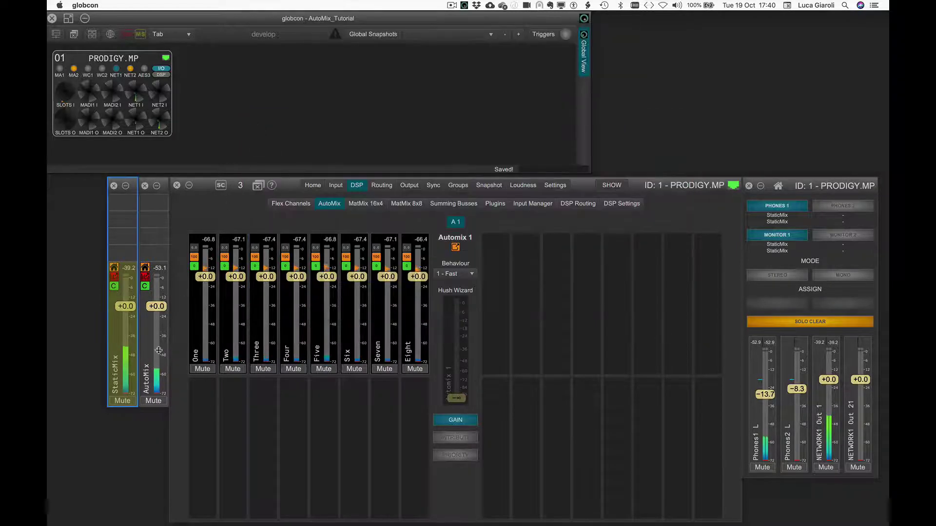
pyautogui.click(158, 351)
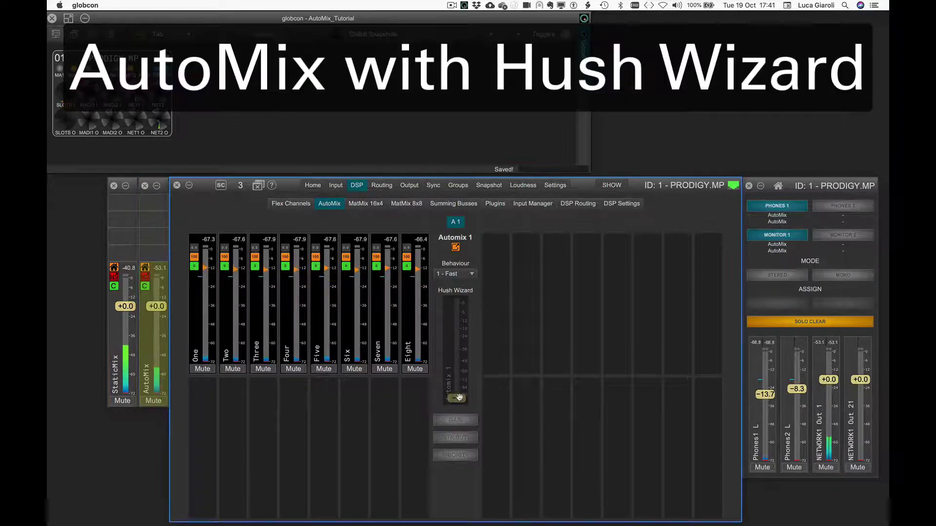
# Step: Raise the Automix 1 Hush Wizard fader from its minimum to about -88.8
pyautogui.moveTo(459, 397); pyautogui.dragTo(455, 322)
# Step: Raise the Hush Wizard to about -57 and compare StaticMix against AutoMix in the monitors
pyautogui.moveTo(456, 395); pyautogui.dragTo(456, 323)
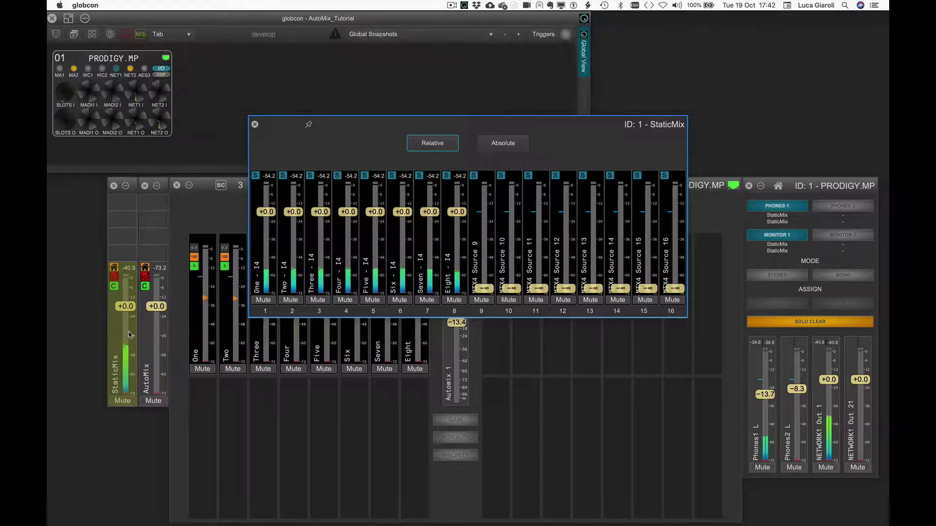
pyautogui.click(255, 123)
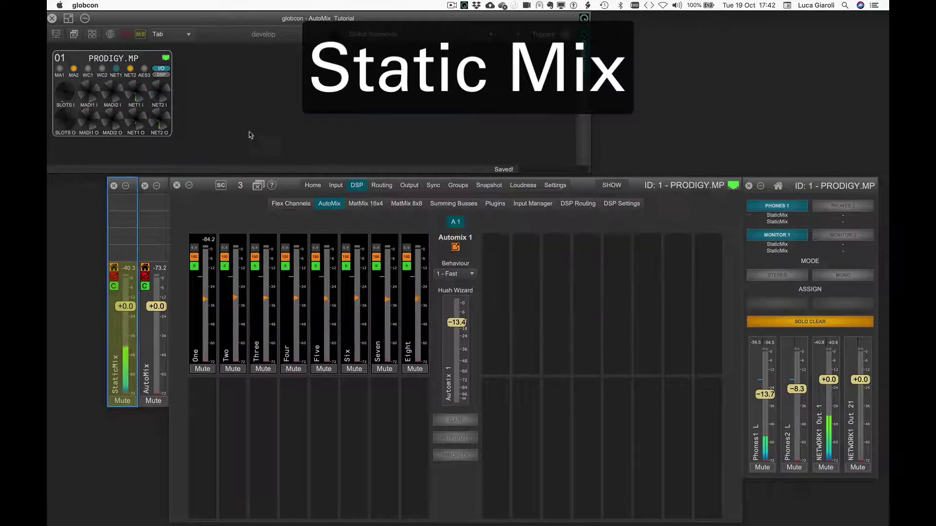
pyautogui.click(155, 328)
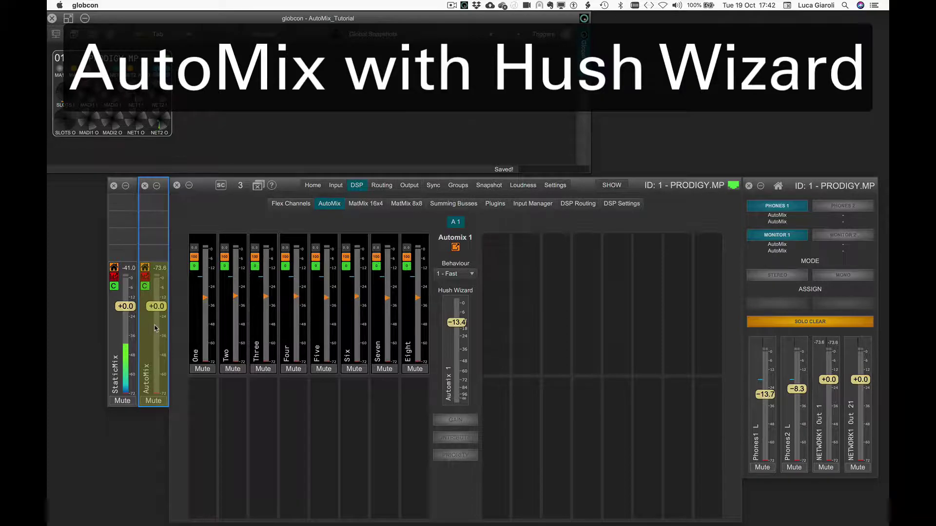
pyautogui.doubleClick(128, 332)
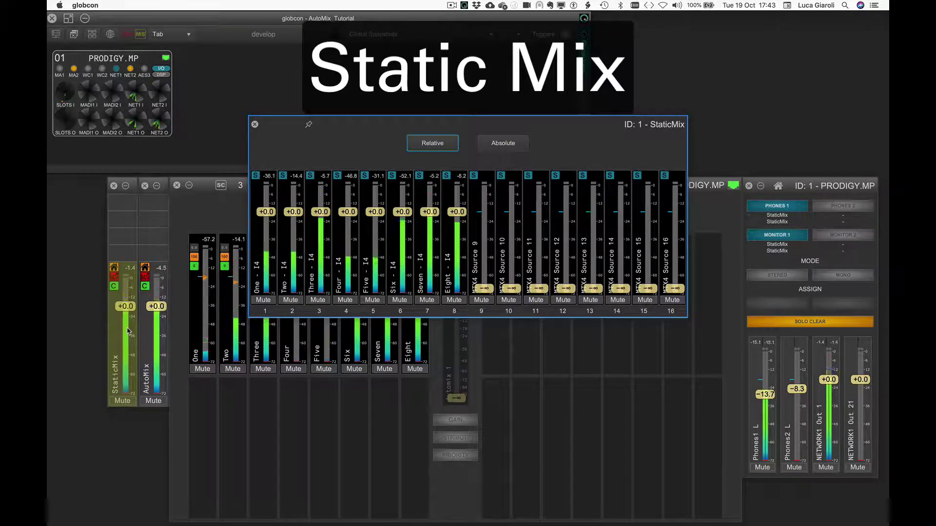
pyautogui.click(255, 125)
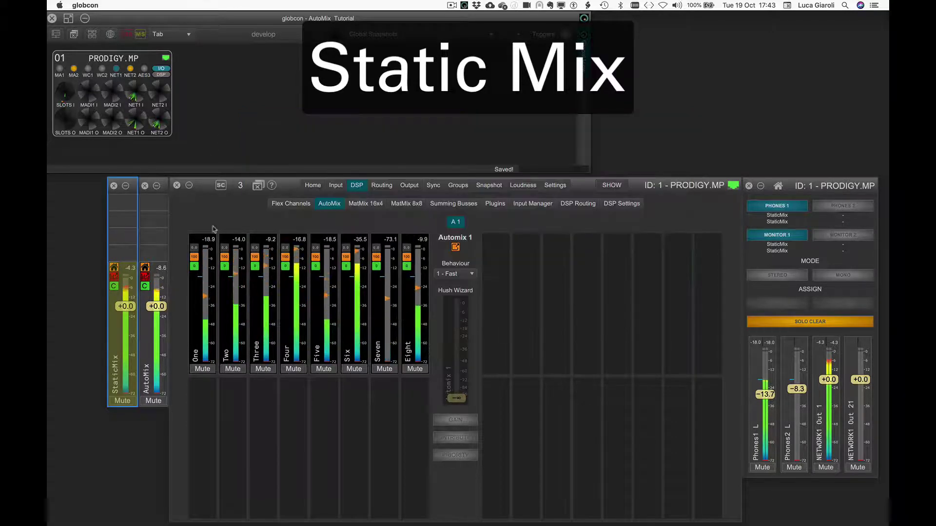
pyautogui.click(163, 338)
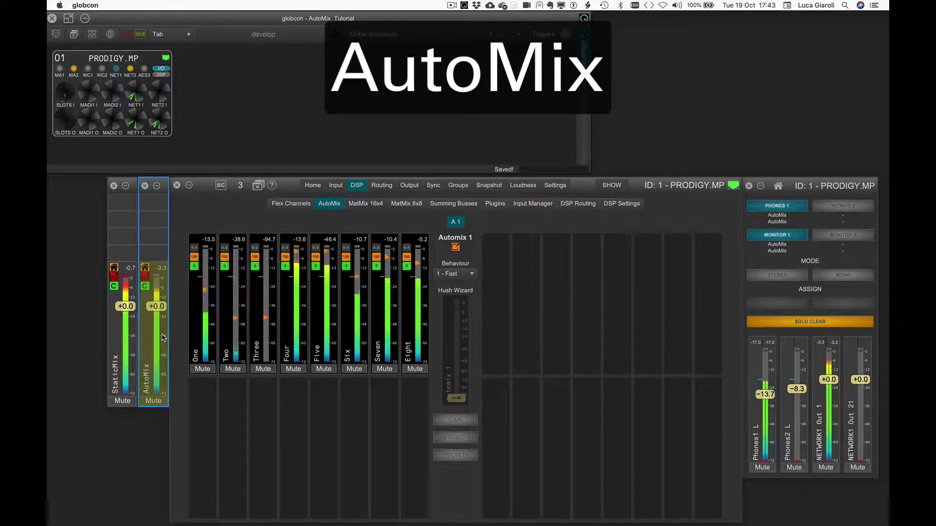
# Step: Set the Hush Wizard level to -10.0
pyautogui.click(456, 399)
pyautogui.write('-10')
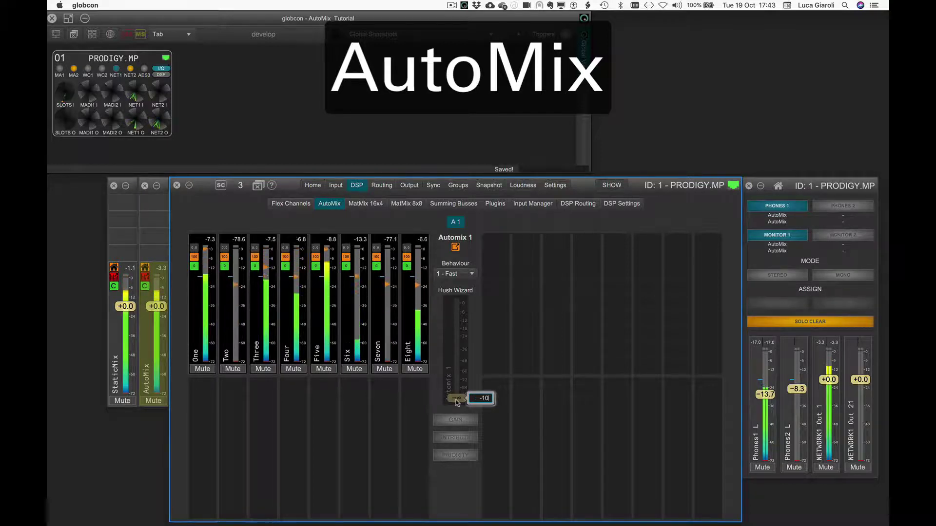
pyautogui.press('Return')
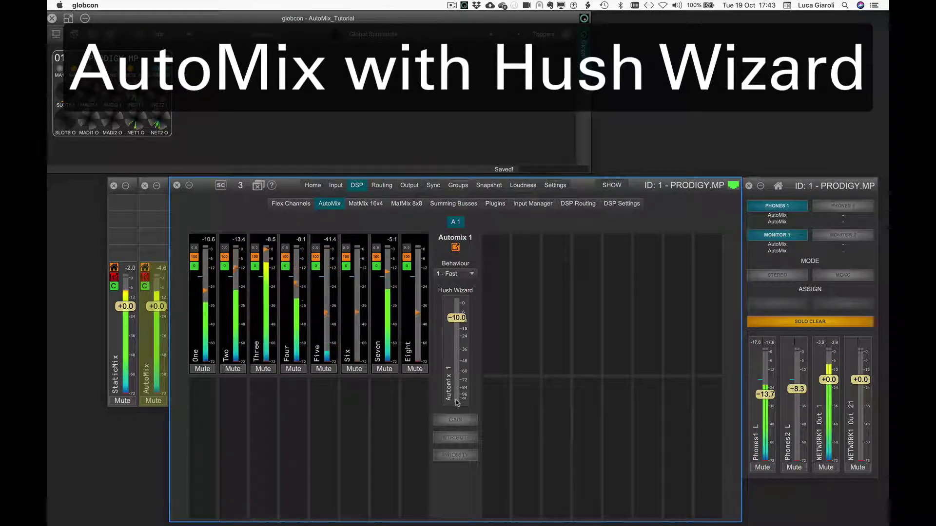
# Step: Audition StaticMix again, return to AutoMix, and raise the Hush Wizard to +0.0
pyautogui.click(125, 340)
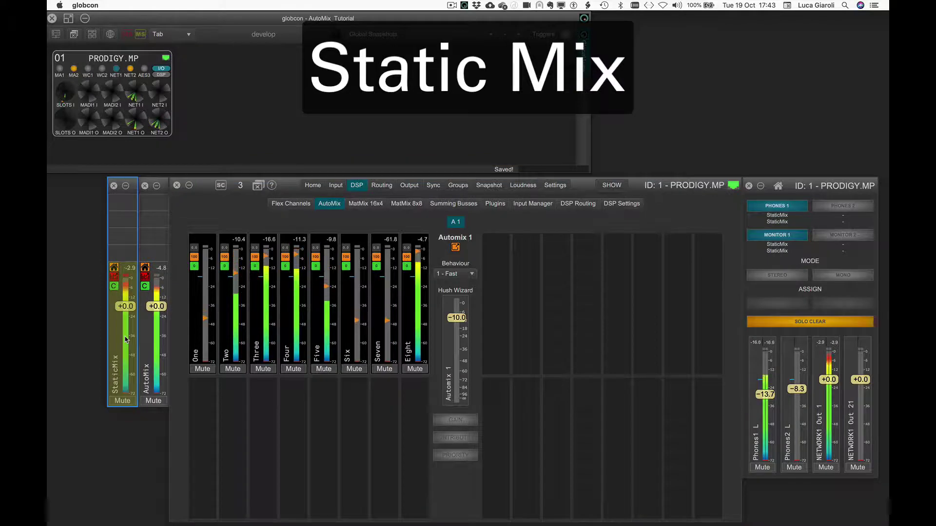
pyautogui.doubleClick(126, 339)
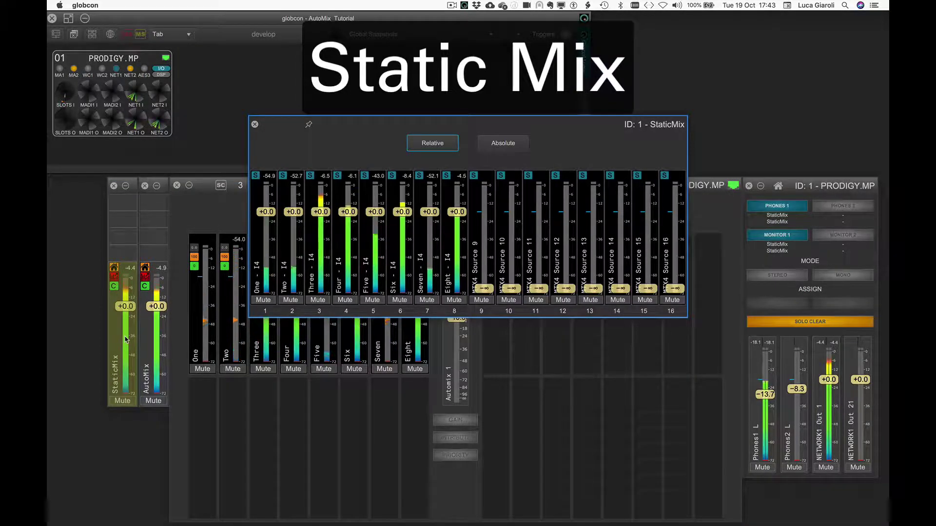
pyautogui.click(162, 328)
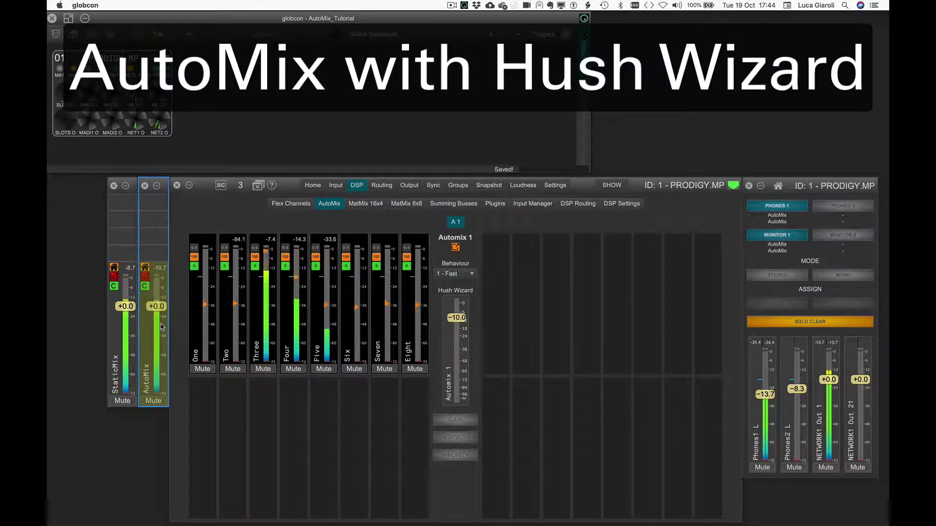
pyautogui.moveTo(457, 317); pyautogui.dragTo(458, 295)
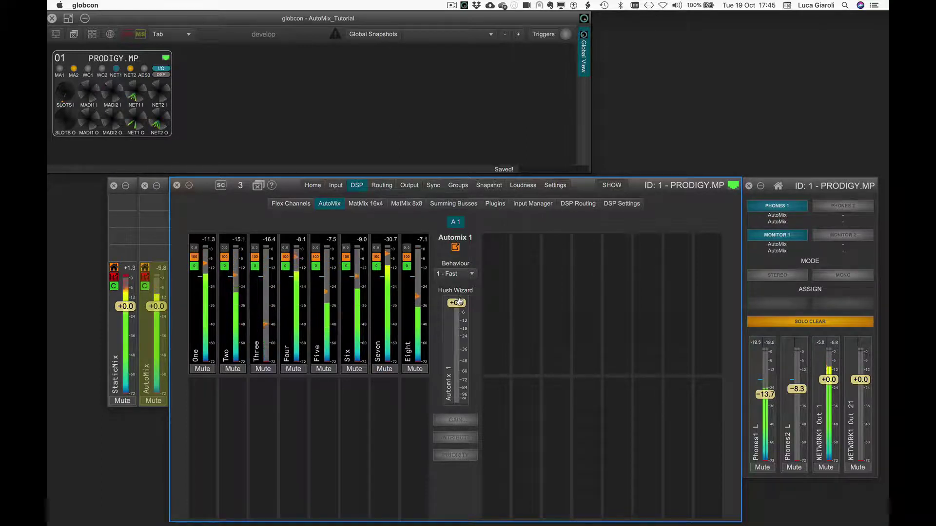
# Step: Drop the Hush Wizard to -∞, reactivate it at -10.0, then audition raising its level
pyautogui.moveTo(458, 301); pyautogui.dragTo(463, 428)
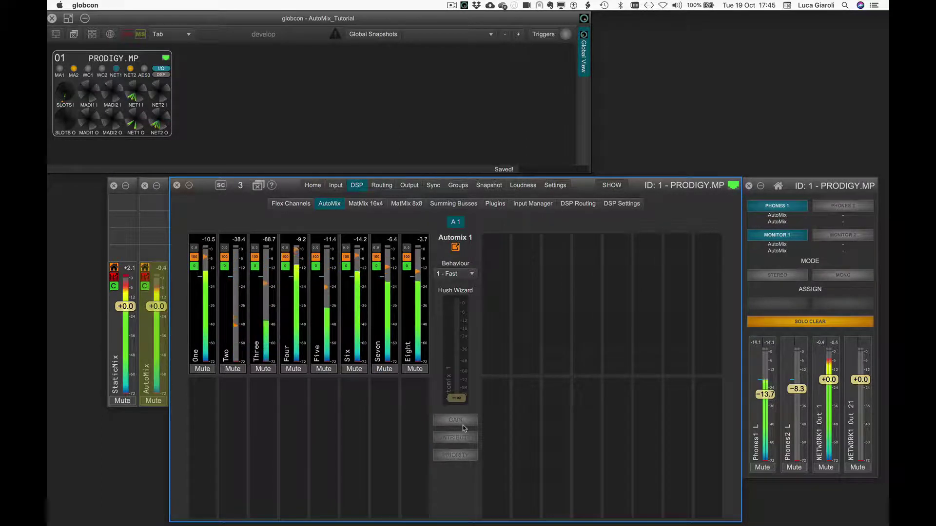
pyautogui.doubleClick(458, 399)
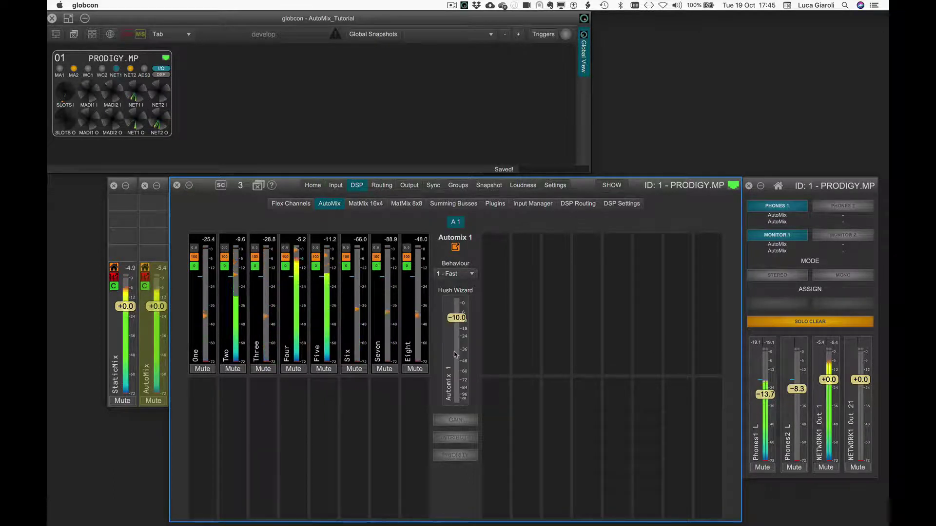
pyautogui.moveTo(458, 319); pyautogui.dragTo(456, 303)
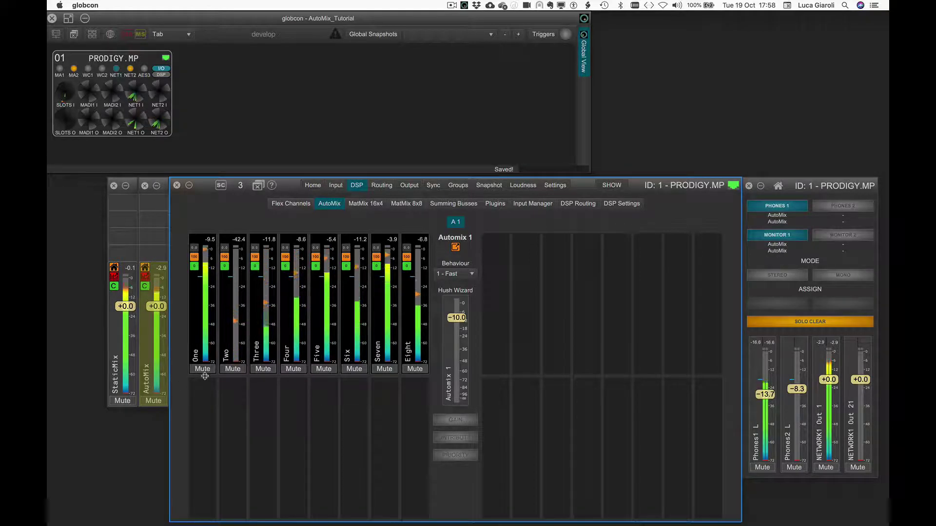
# Step: Switch Automix 1 to priority mode and try entering 18 as channel Two's priority
pyautogui.click(463, 455)
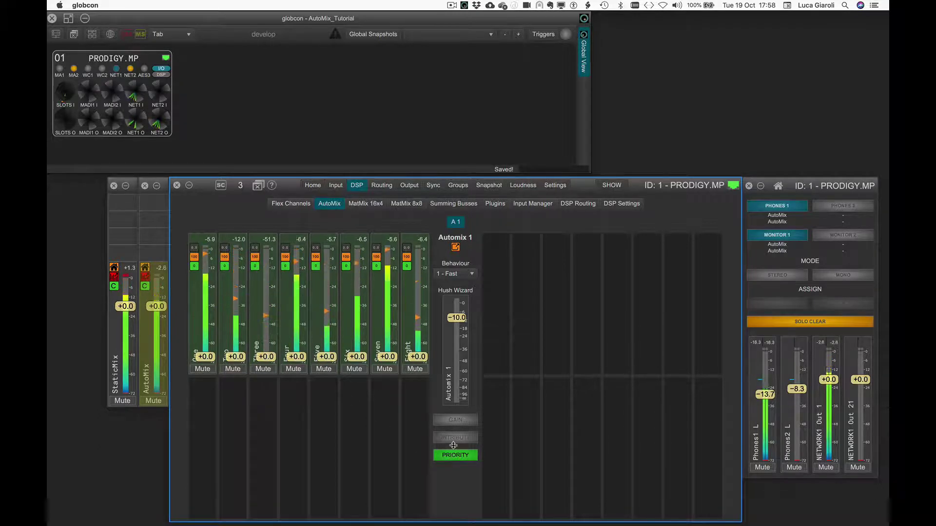
pyautogui.click(455, 419)
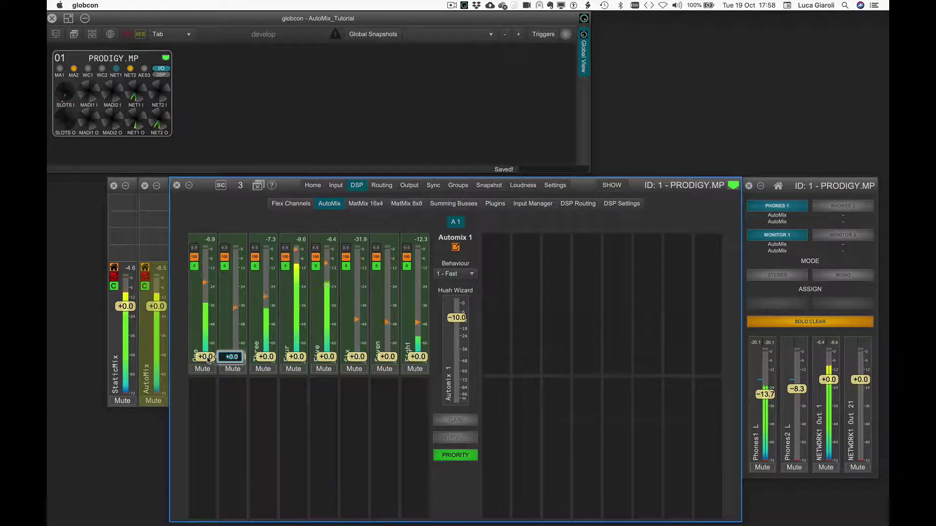
pyautogui.write('18')
pyautogui.press('Return')
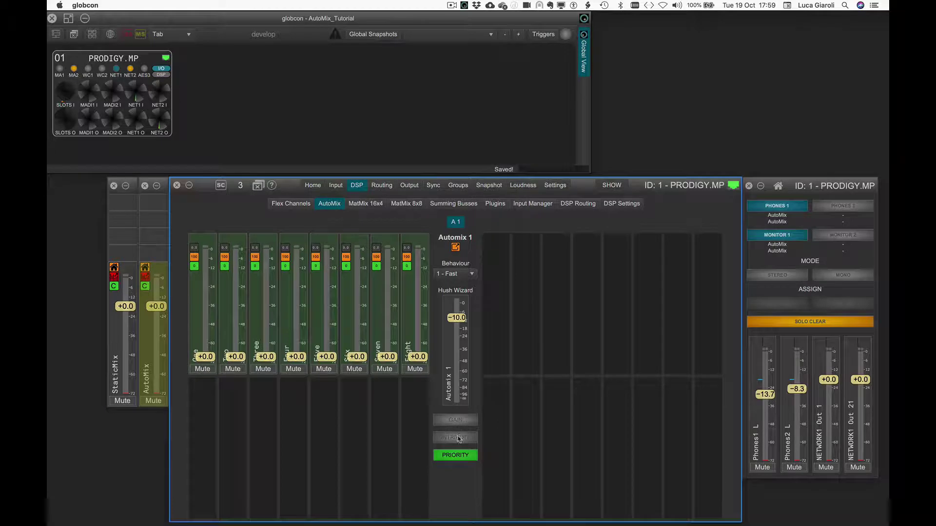
# Step: Switch Automix 1 to contribution mode, set channel Six to 50, then reset it to 100
pyautogui.click(457, 437)
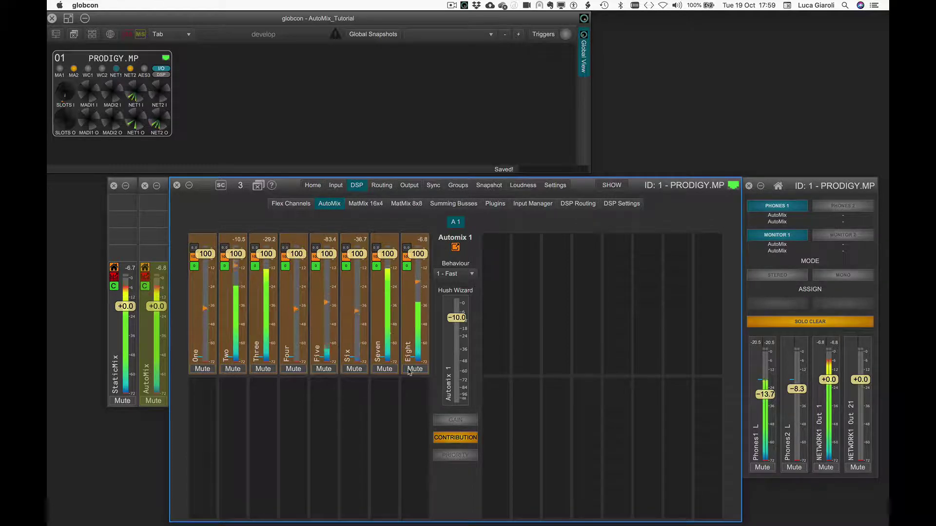
pyautogui.click(383, 254)
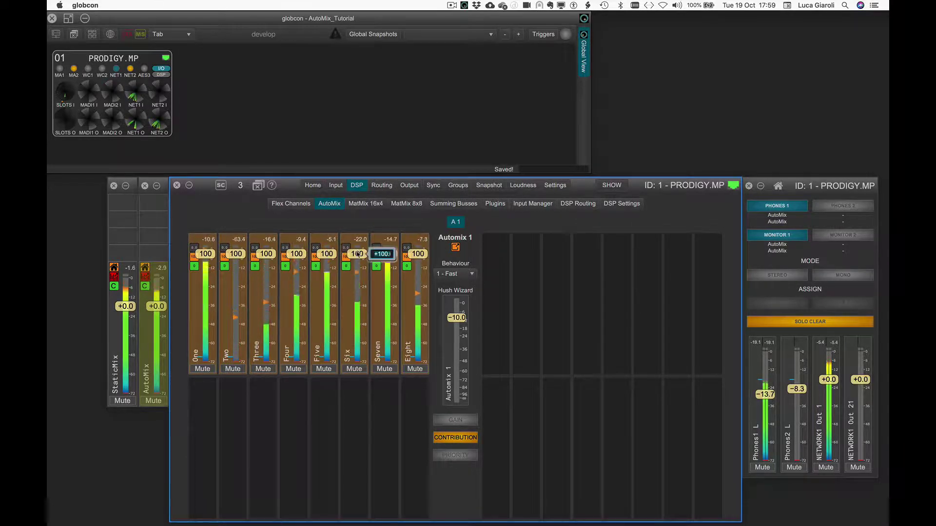
pyautogui.write('50')
pyautogui.press('Return')
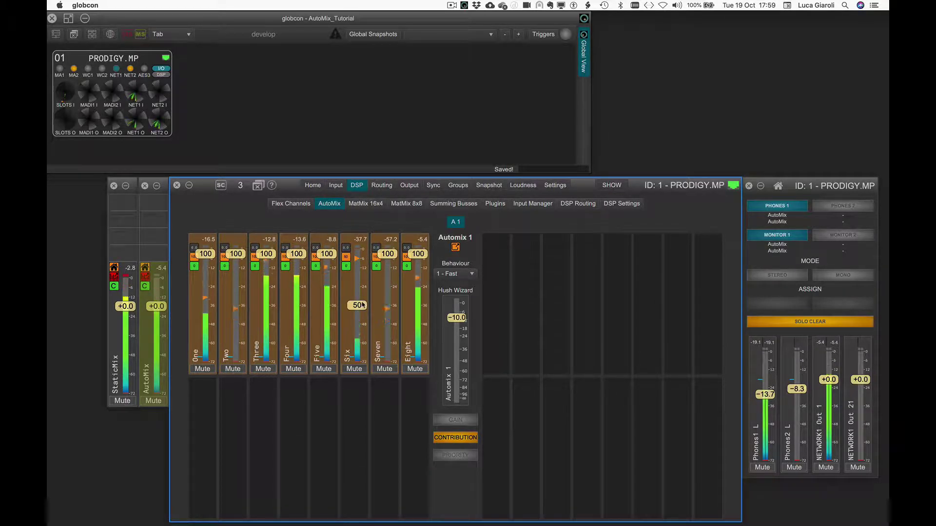
pyautogui.moveTo(364, 306)
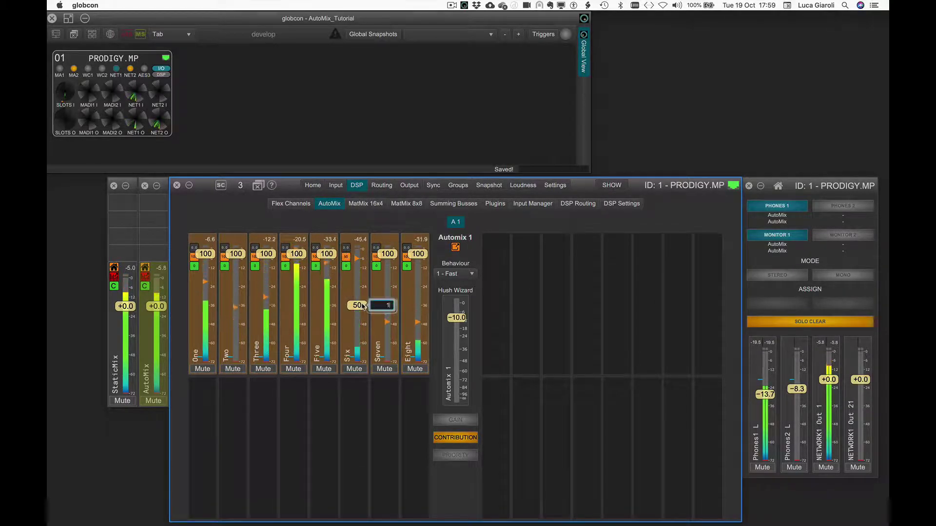
pyautogui.doubleClick(363, 306)
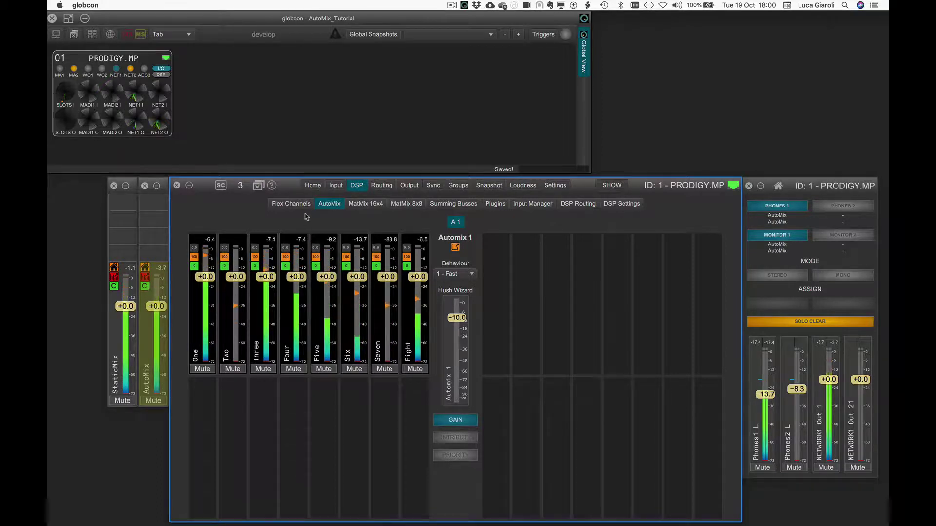
pyautogui.click(292, 204)
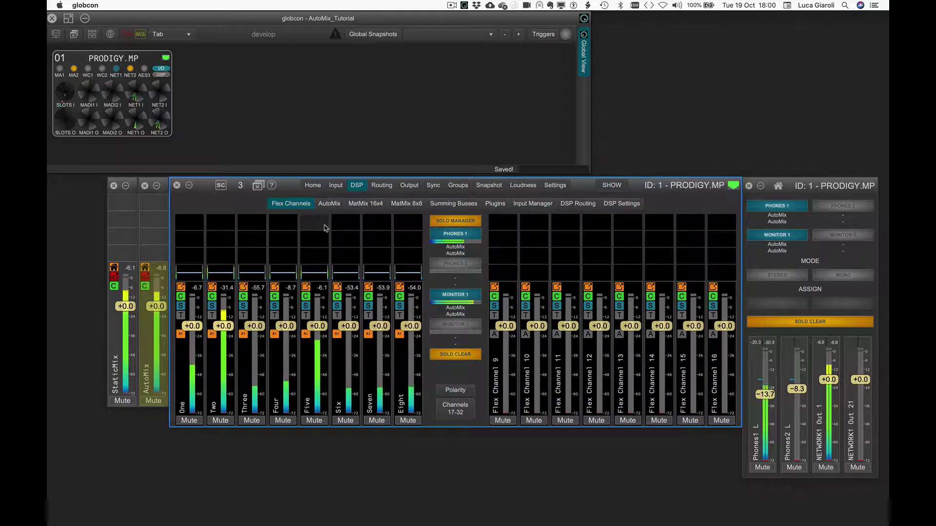
pyautogui.click(330, 205)
pyautogui.moveTo(205, 277); pyautogui.dragTo(237, 269)
pyautogui.click(236, 277)
pyautogui.moveTo(266, 277)
pyautogui.mouseDown()
pyautogui.moveTo(260, 286)
pyautogui.moveTo(249, 276)
pyautogui.mouseUp()
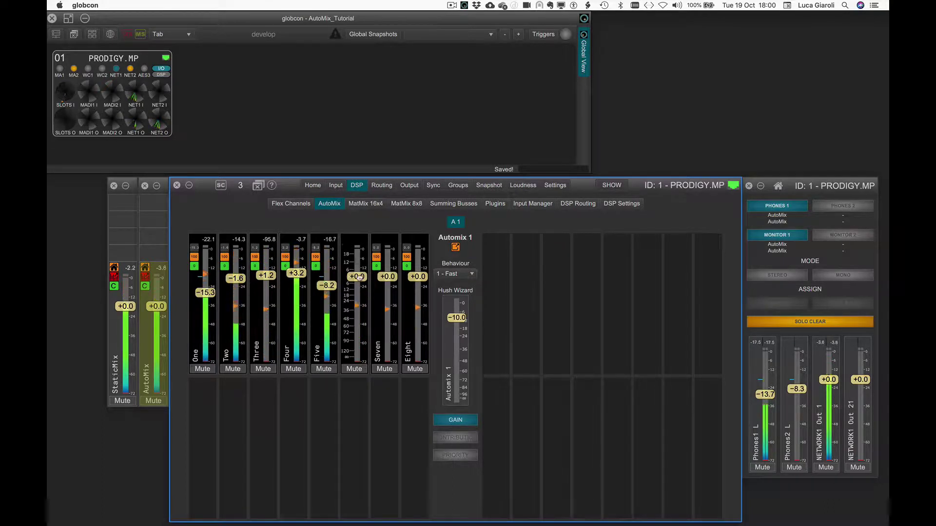
pyautogui.click(290, 203)
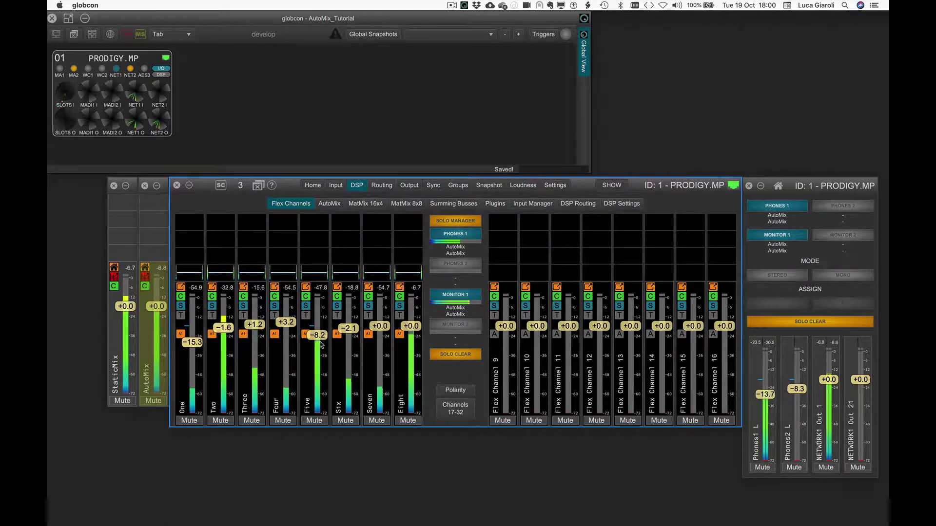
pyautogui.click(330, 203)
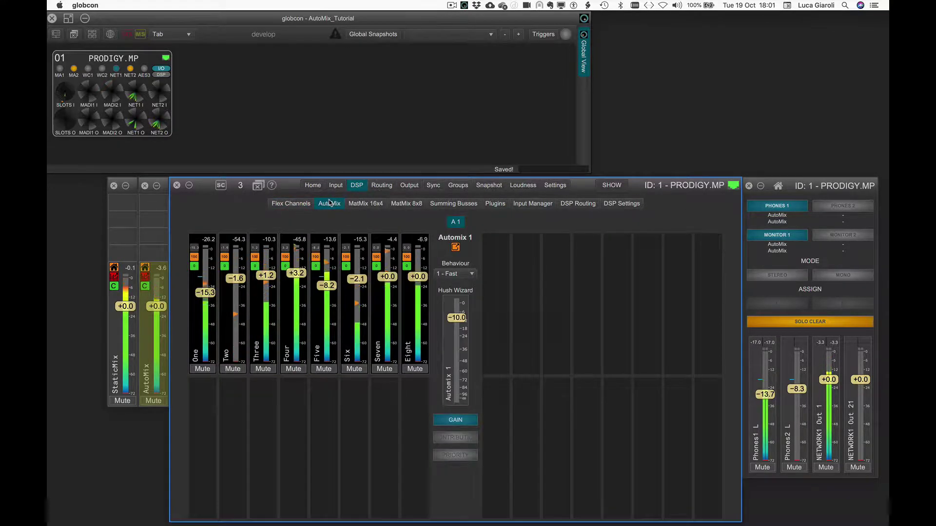
pyautogui.click(454, 419)
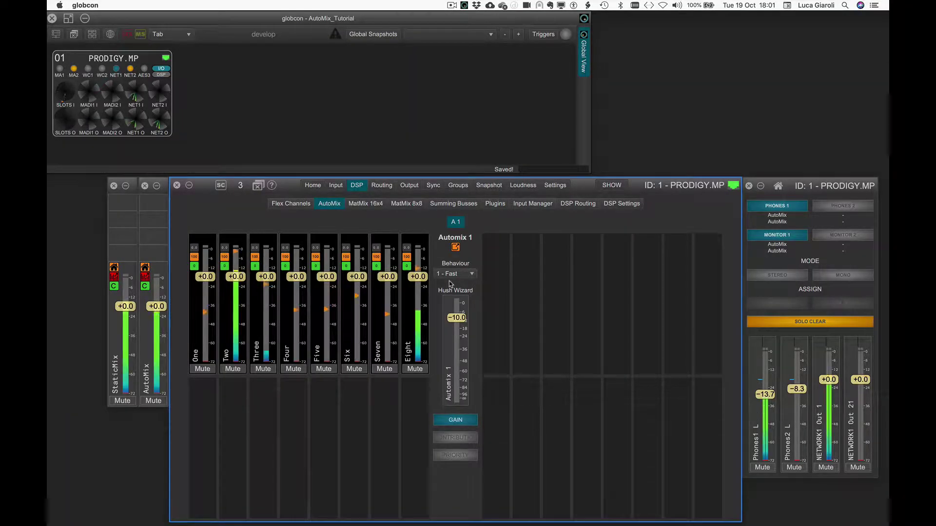
# Step: Try the 8 - Slow behaviour for Automix 1, then set it back to 1 - Fast
pyautogui.click(468, 275)
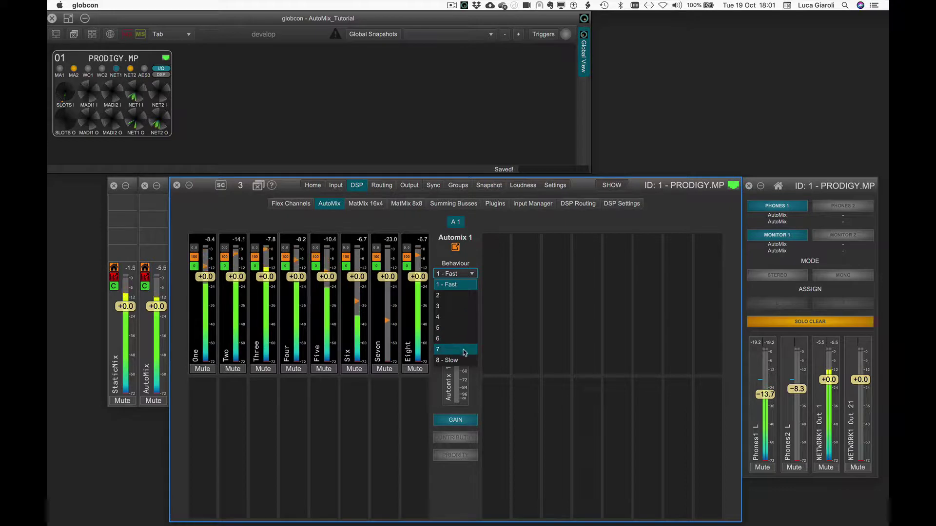
pyautogui.click(449, 284)
pyautogui.click(468, 274)
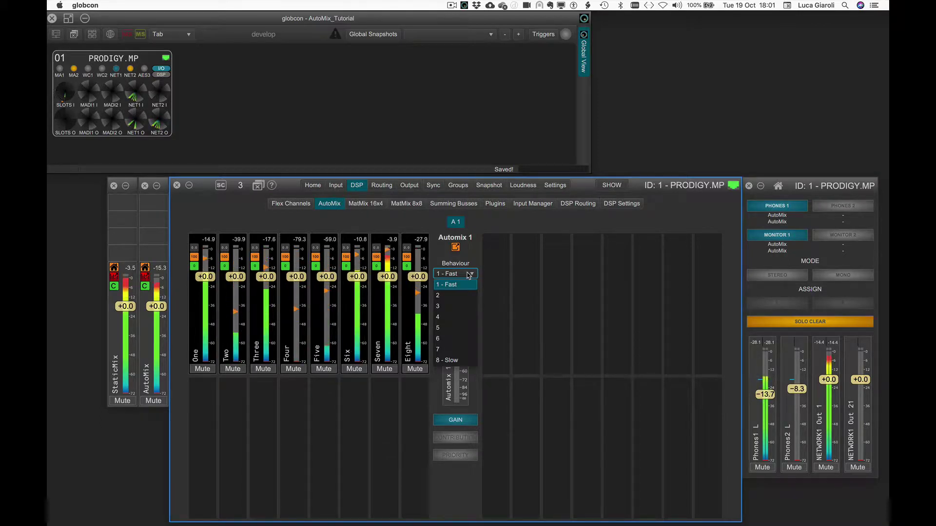
pyautogui.click(463, 360)
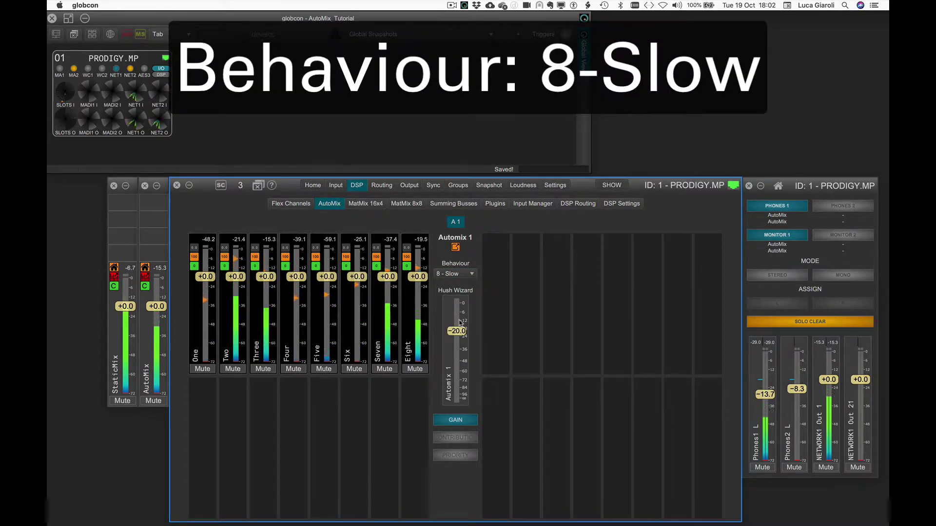
pyautogui.click(458, 275)
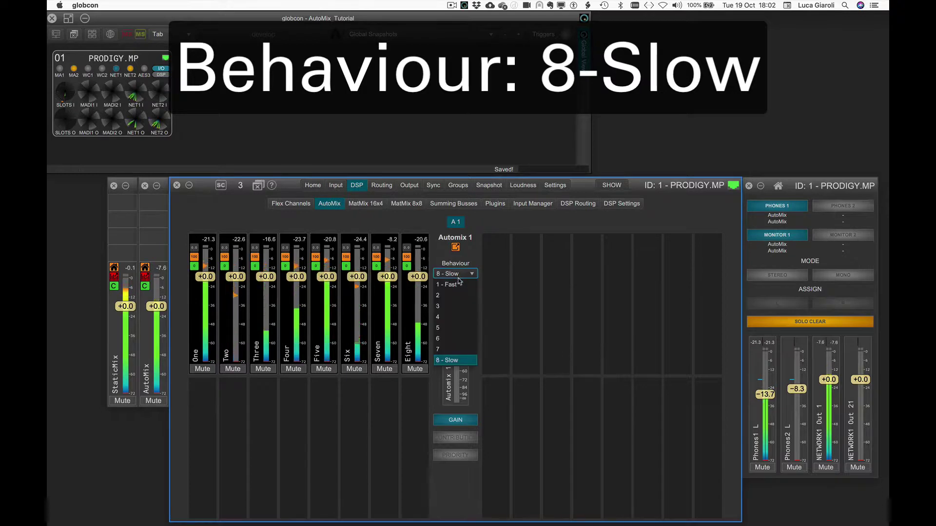
pyautogui.click(458, 284)
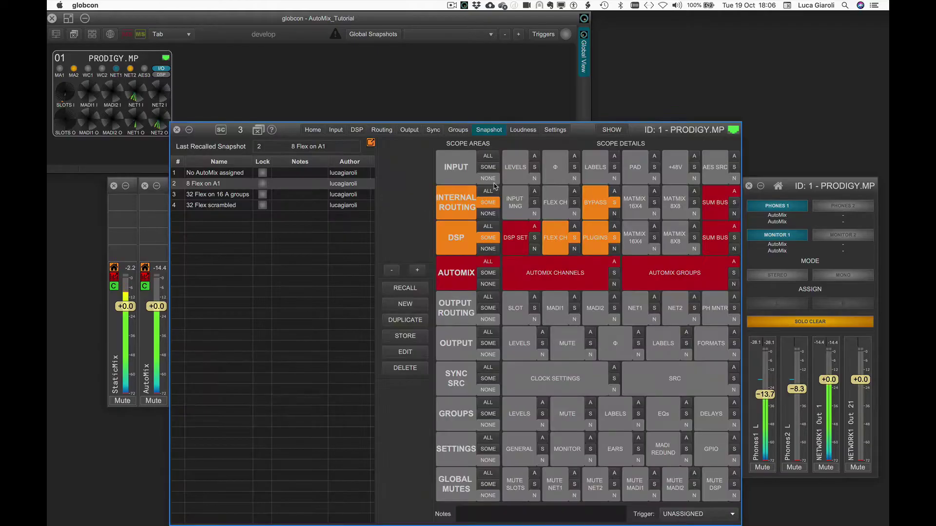
# Step: In snapshot 32 Flex on 16 A groups, scope Automix 1 channels Two, Four, Six and Hush Wizard level
pyautogui.click(234, 194)
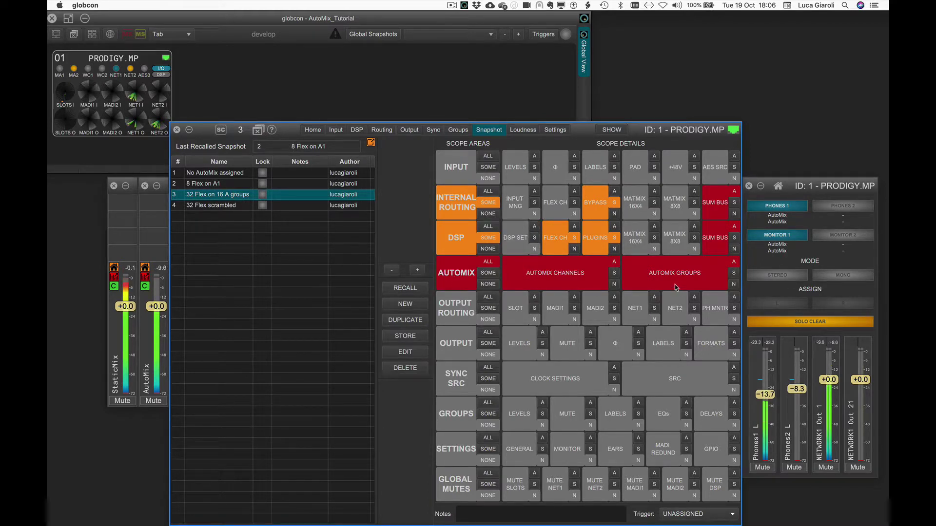
pyautogui.click(574, 280)
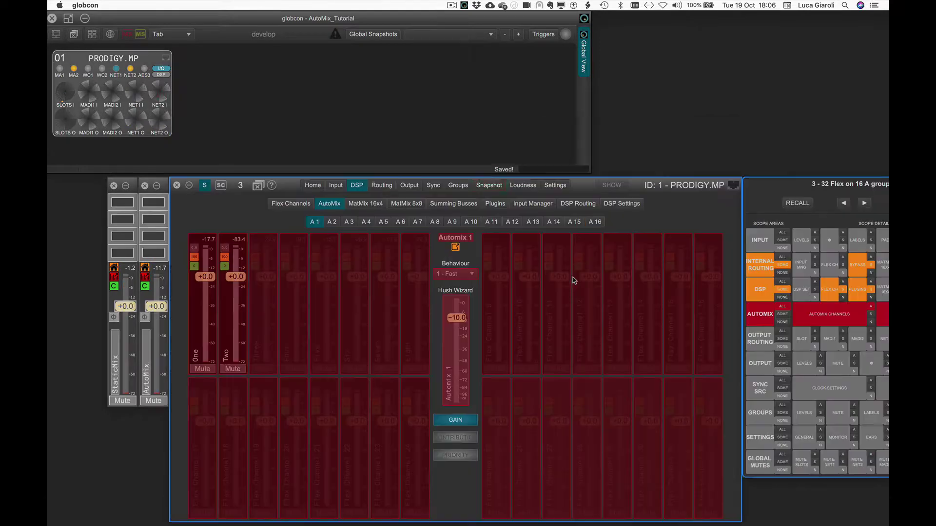
pyautogui.click(245, 294)
pyautogui.click(292, 303)
pyautogui.click(346, 305)
pyautogui.click(455, 341)
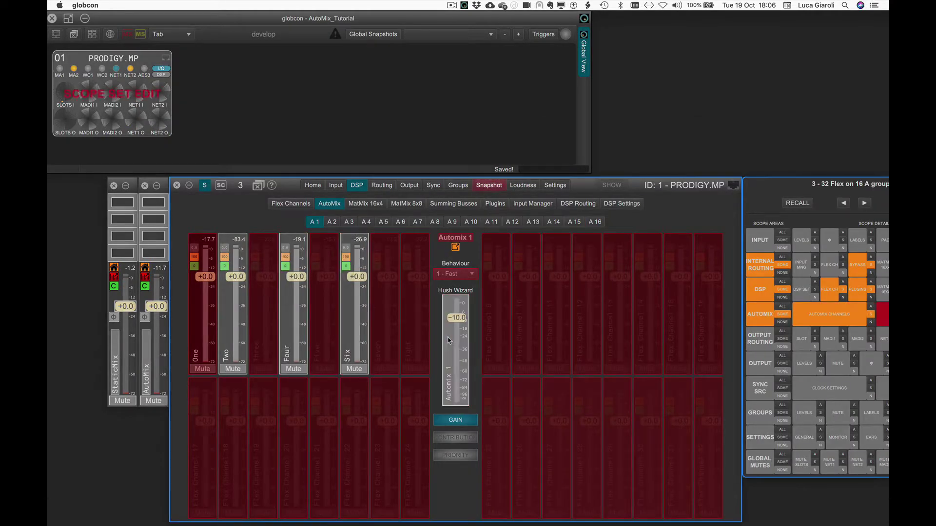
pyautogui.click(455, 273)
# Step: Add Automix 11 flex channels 10, 11 and 12 to the snapshot scope
pyautogui.click(450, 222)
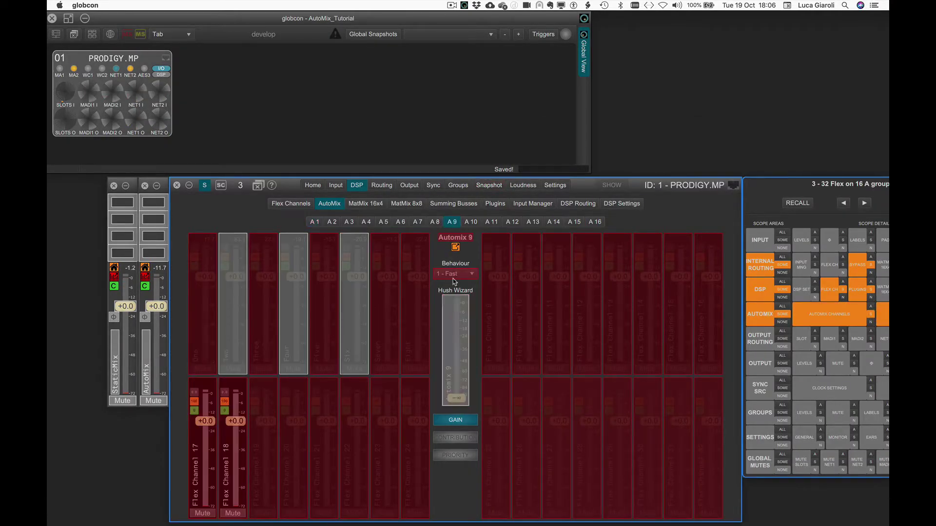
pyautogui.click(490, 221)
pyautogui.click(528, 292)
pyautogui.click(558, 306)
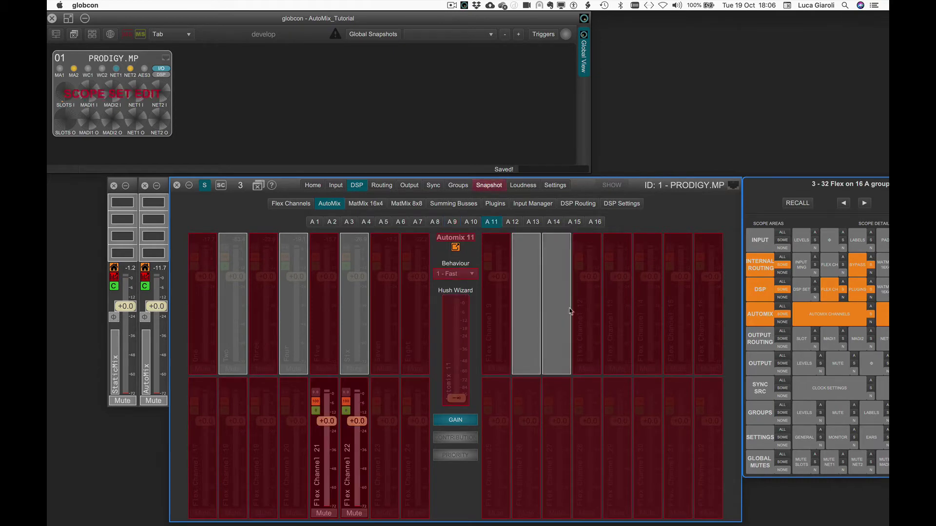
pyautogui.click(588, 316)
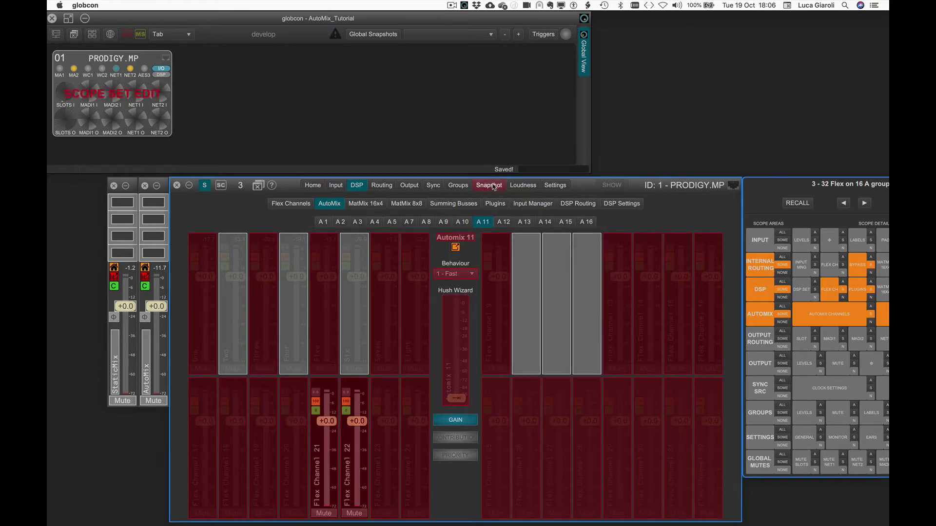